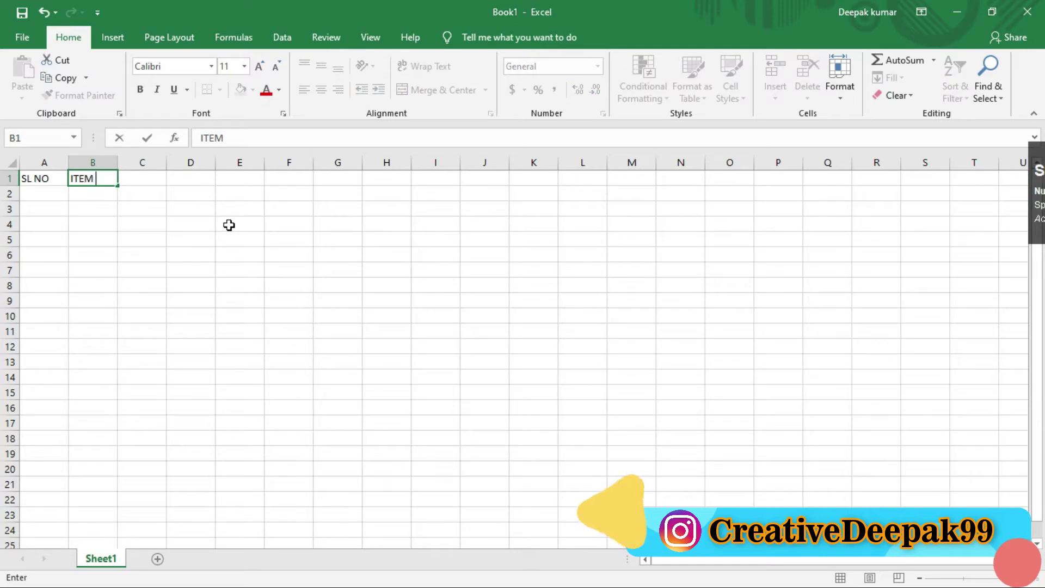
Finish the ITEM NAME heading in B1, and enter the headings ESTIMATE AMOUNT in C1 and COST AMOUNT in D1
{"action": "key", "text": "Tab"}
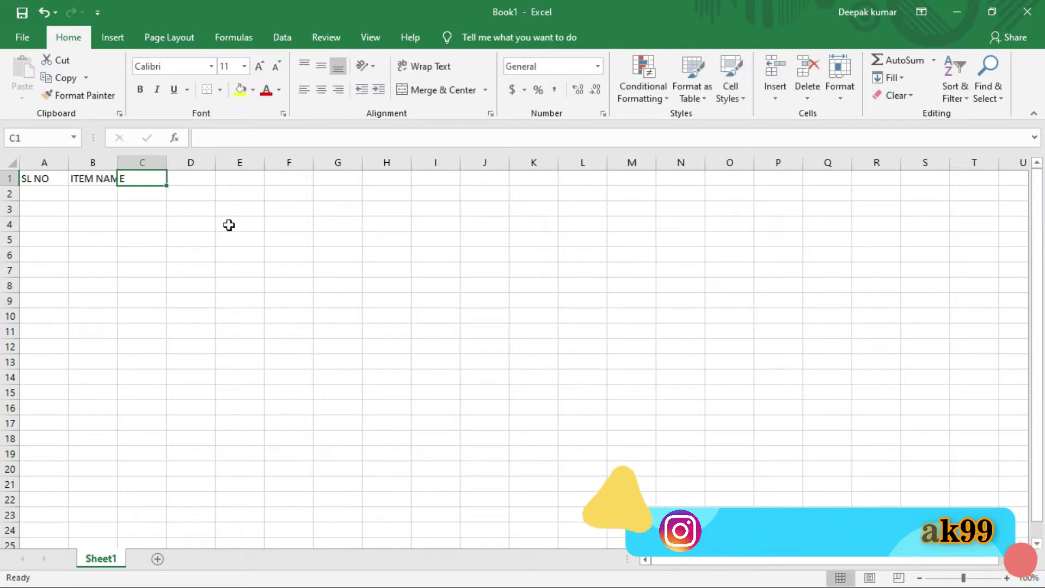
{"action": "type", "text": "EST"}
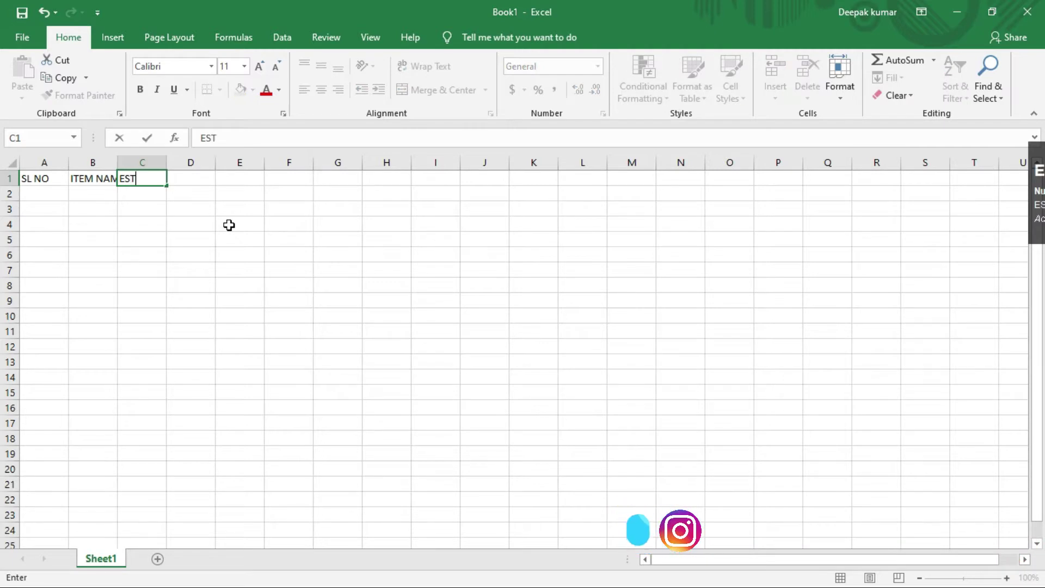
{"action": "type", "text": "IMATE AMOU"}
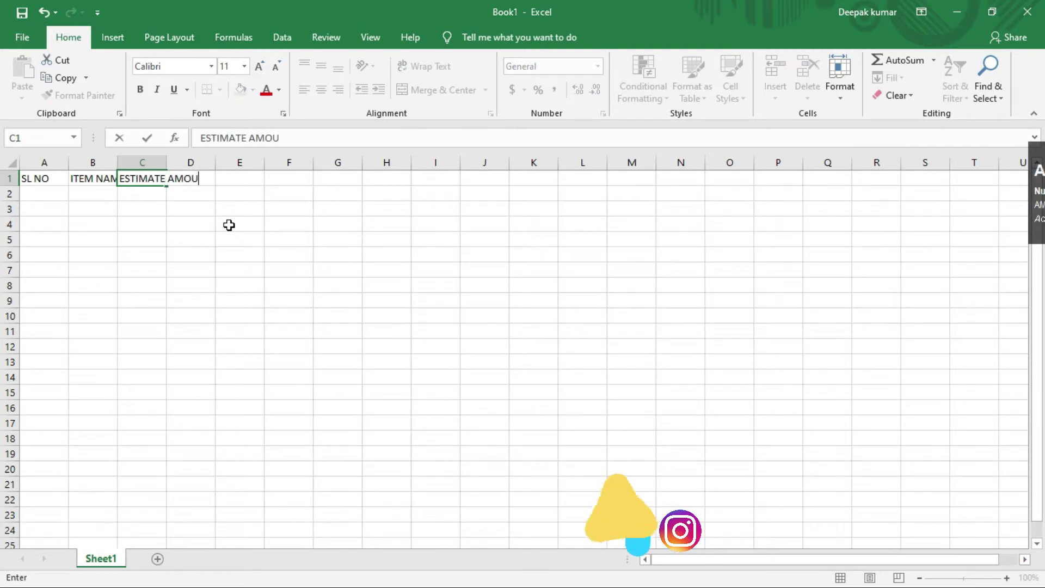
{"action": "type", "text": "NT"}
{"action": "key", "text": "Tab"}
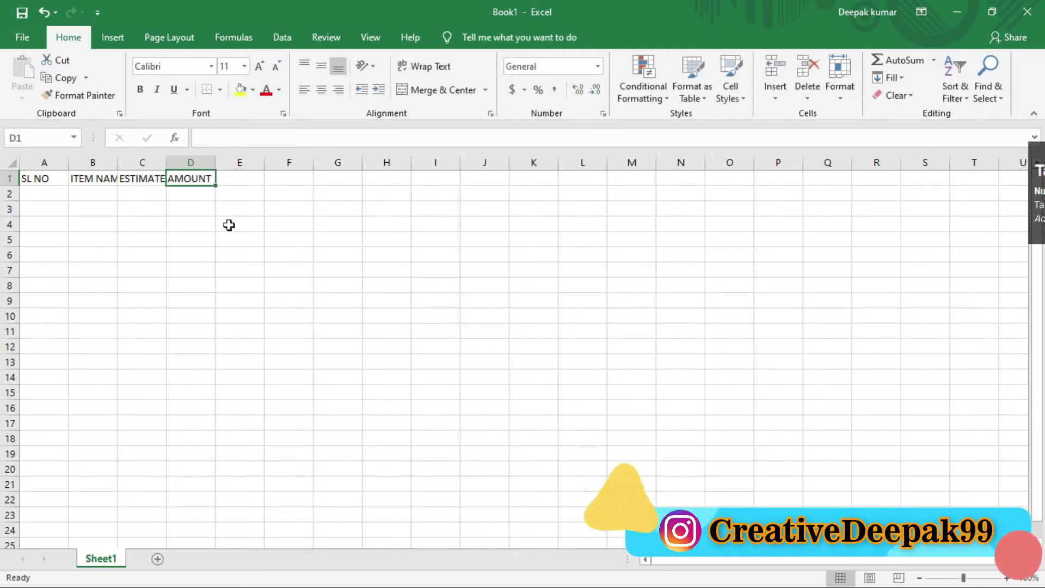
{"action": "type", "text": "COST"}
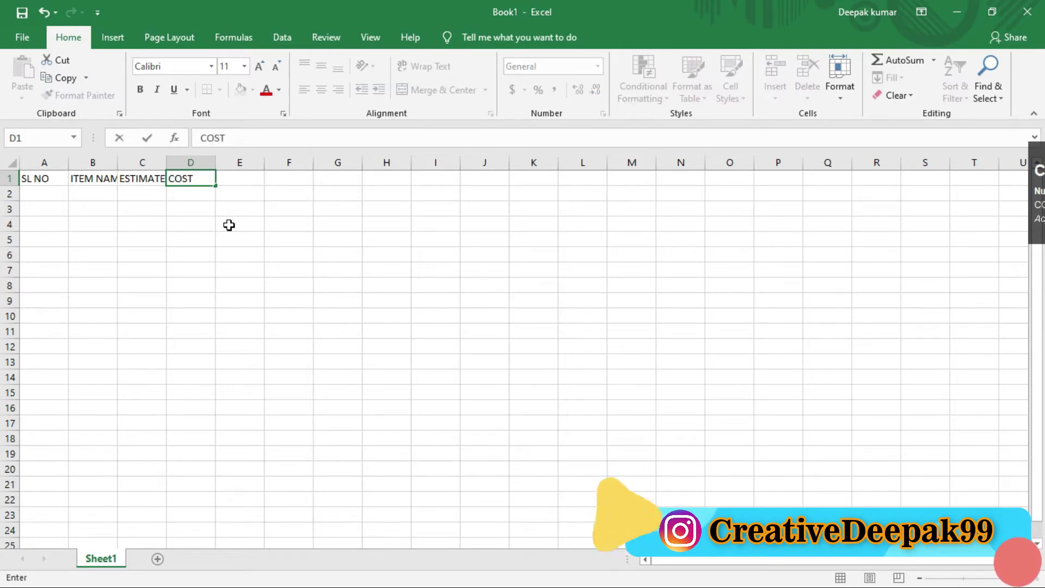
{"action": "key", "text": "Tab"}
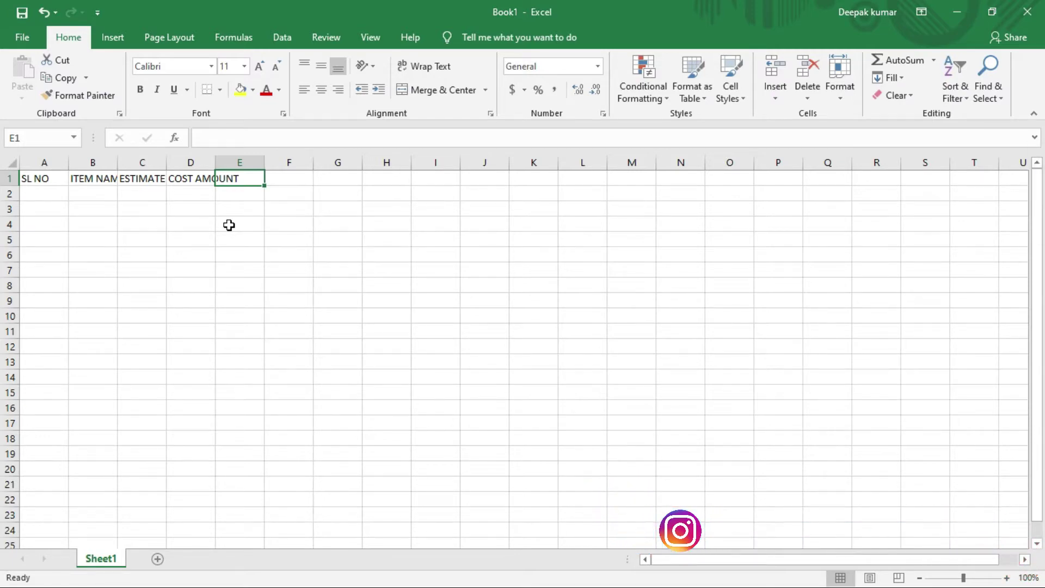
Enter the heading PROFIT & LOSS in cell E1
{"action": "type", "text": "PROFIT"}
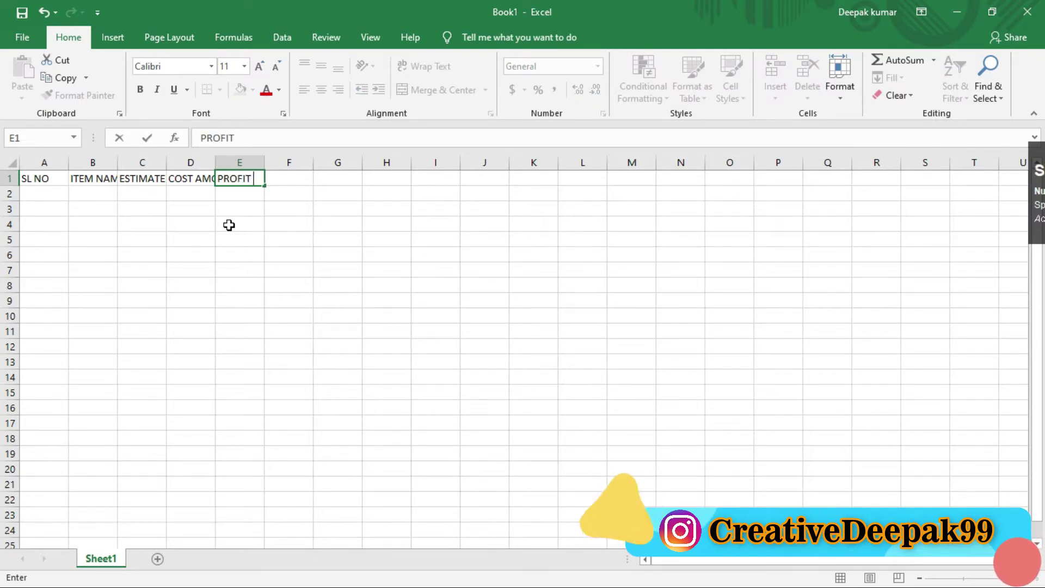
{"action": "type", "text": "& L"}
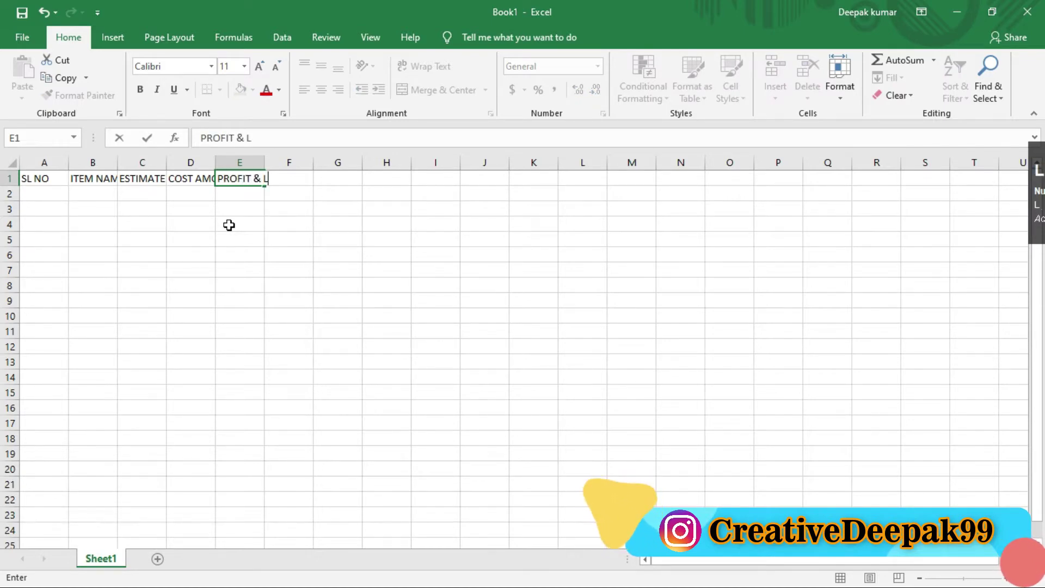
{"action": "type", "text": "OSS"}
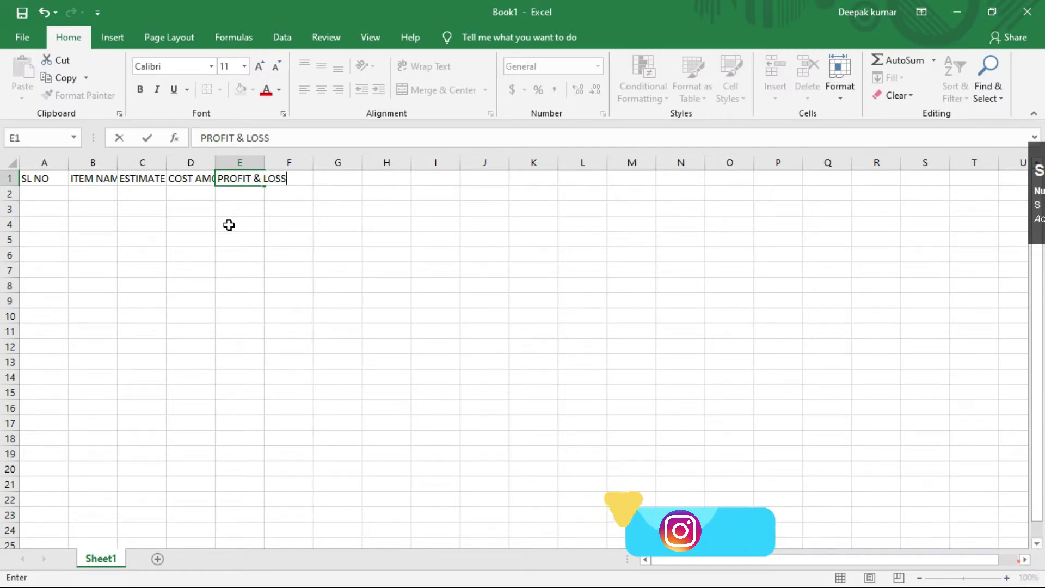
{"action": "key", "text": "Tab"}
Enter the heading PROFIT & LOSS IN WORD in cell F1
{"action": "type", "text": "p"}
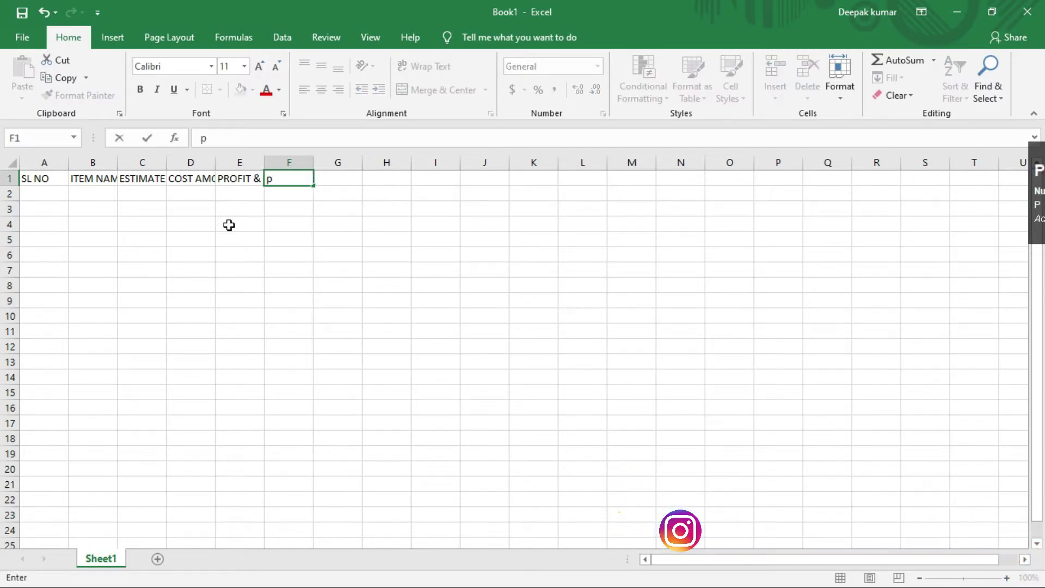
{"action": "key", "text": "BackSpace"}
{"action": "type", "text": "PROFIT"}
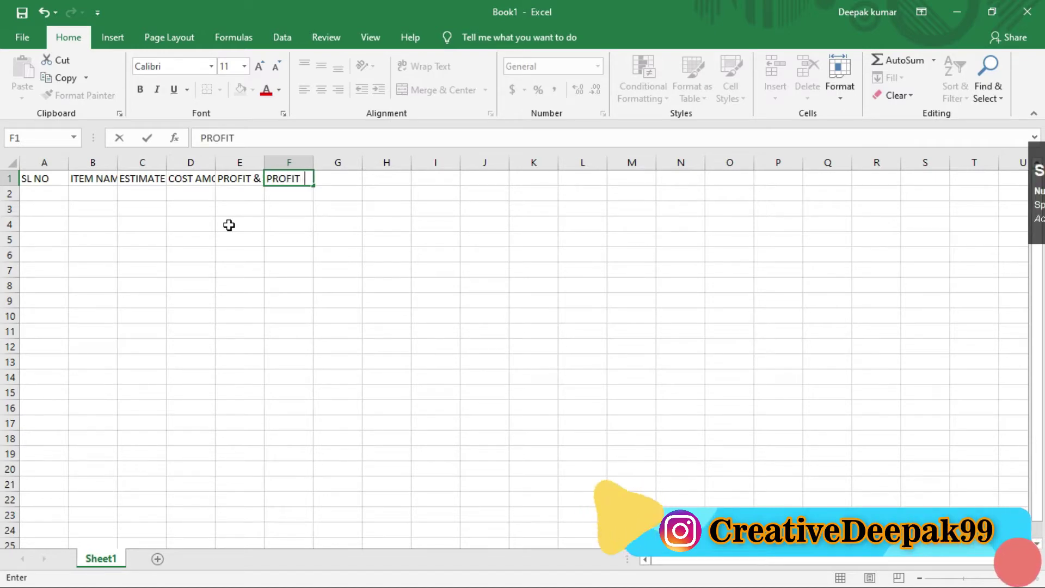
{"action": "type", "text": "  &"}
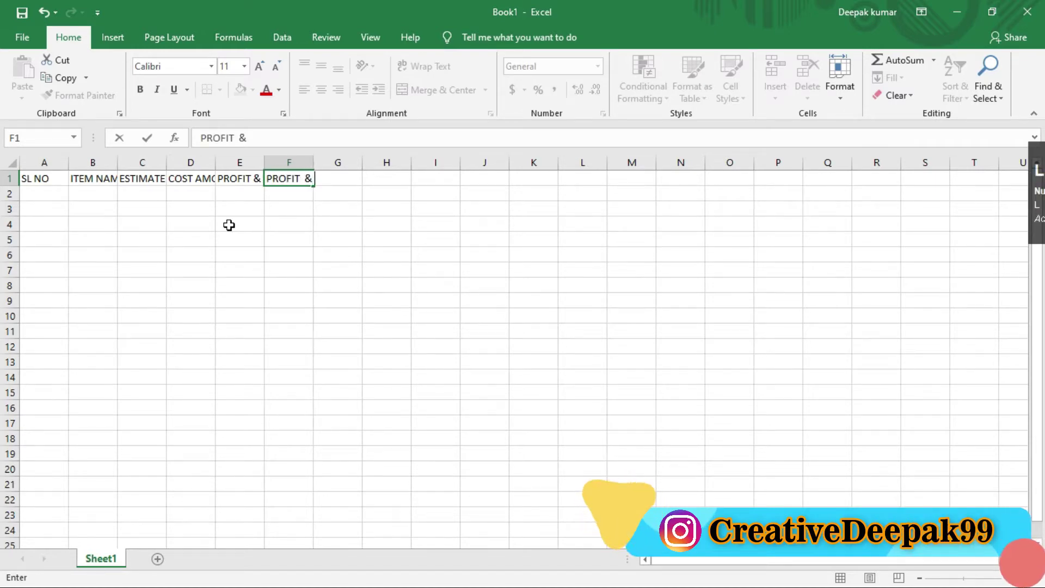
{"action": "type", "text": " LOSS I"}
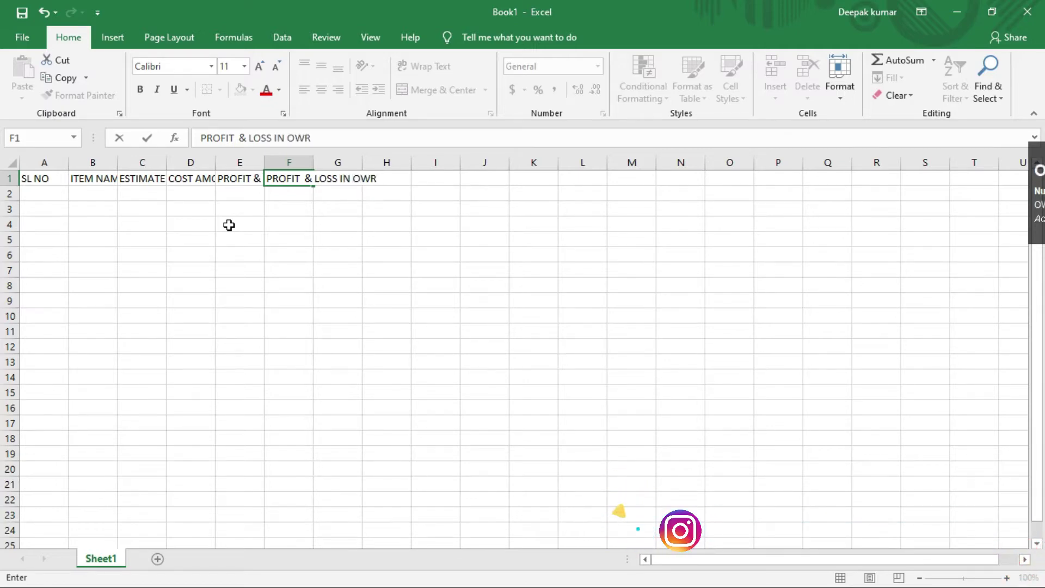
{"action": "type", "text": "N WORD"}
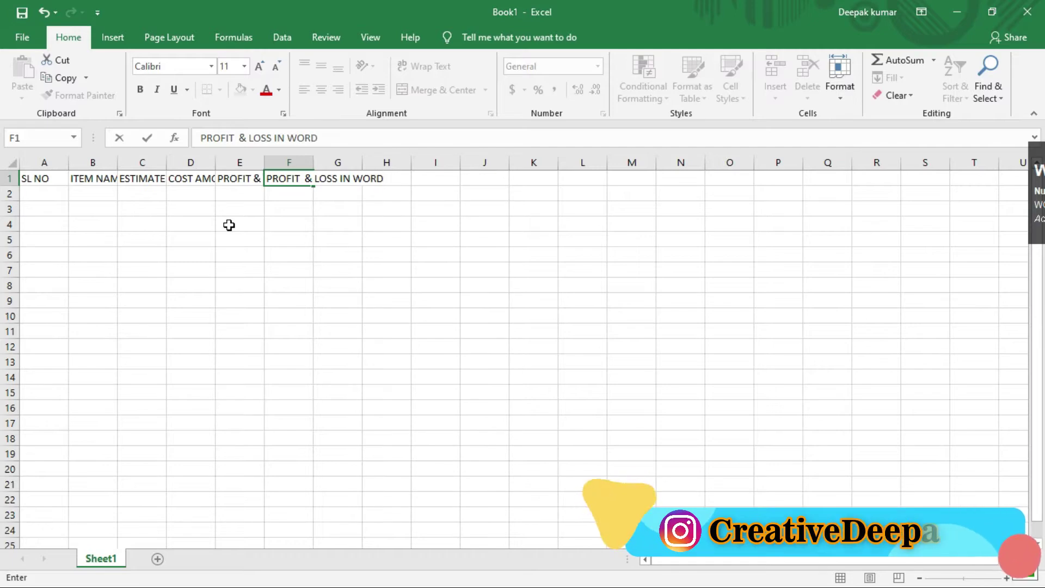
{"action": "key", "text": "Return"}
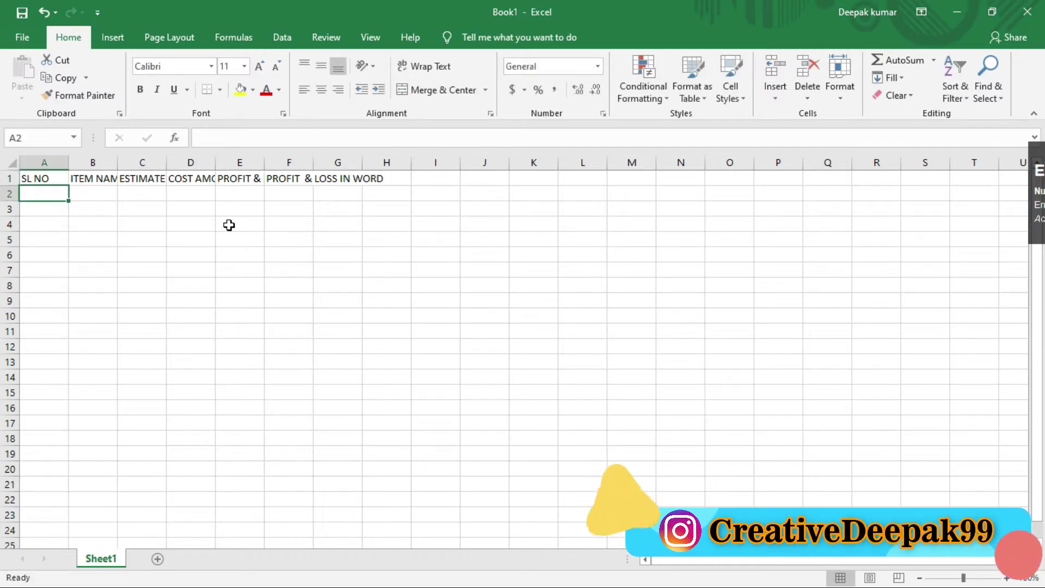
Widen columns B through F so that each heading in row 1 fits inside its own column
{"action": "left_click", "coordinate": [108, 176]}
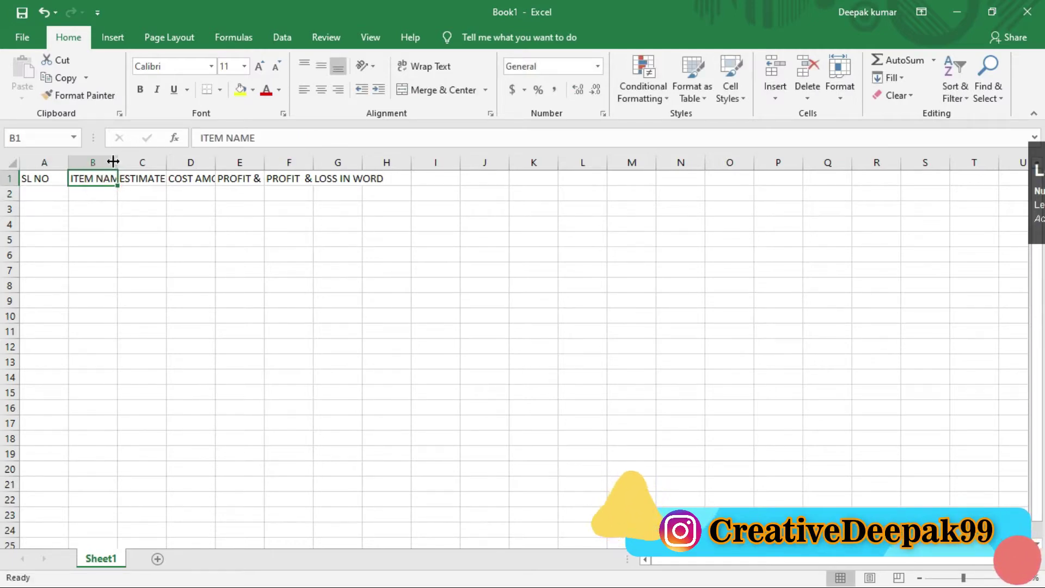
{"action": "left_click_drag", "start_coordinate": [117, 156], "coordinate": [531, 164]}
Increase the font size of the headings in A1:F1 to 14 and make them bold
{"action": "left_click_drag", "start_coordinate": [44, 173], "coordinate": [433, 170]}
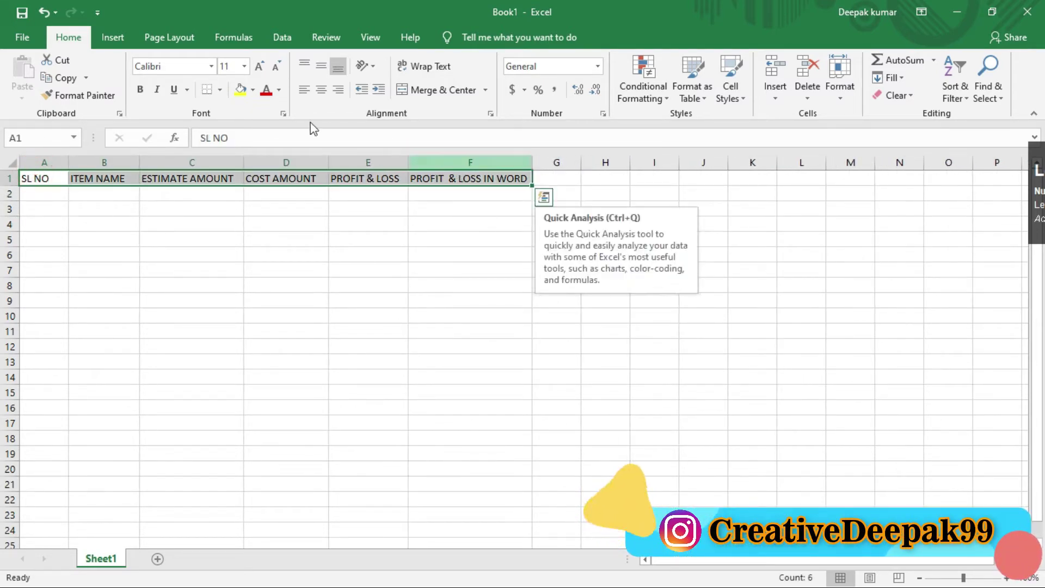
{"action": "left_click", "coordinate": [259, 66]}
{"action": "left_click", "coordinate": [259, 66]}
{"action": "left_click", "coordinate": [140, 90]}
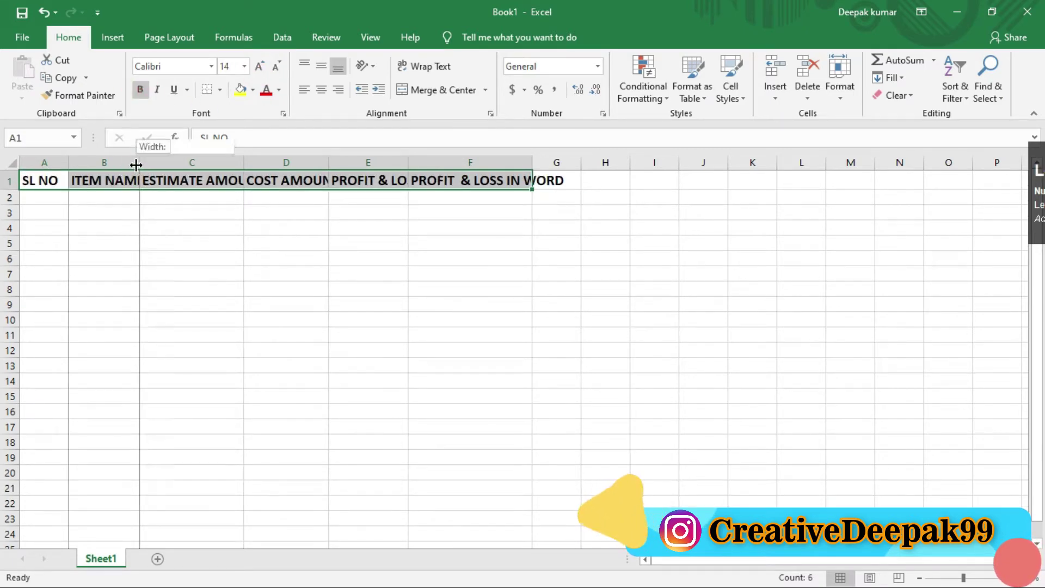
Widen columns B through F further to fit the enlarged bold headings
{"action": "left_click_drag", "start_coordinate": [140, 164], "coordinate": [162, 164]}
{"action": "left_click_drag", "start_coordinate": [268, 166], "coordinate": [292, 165]}
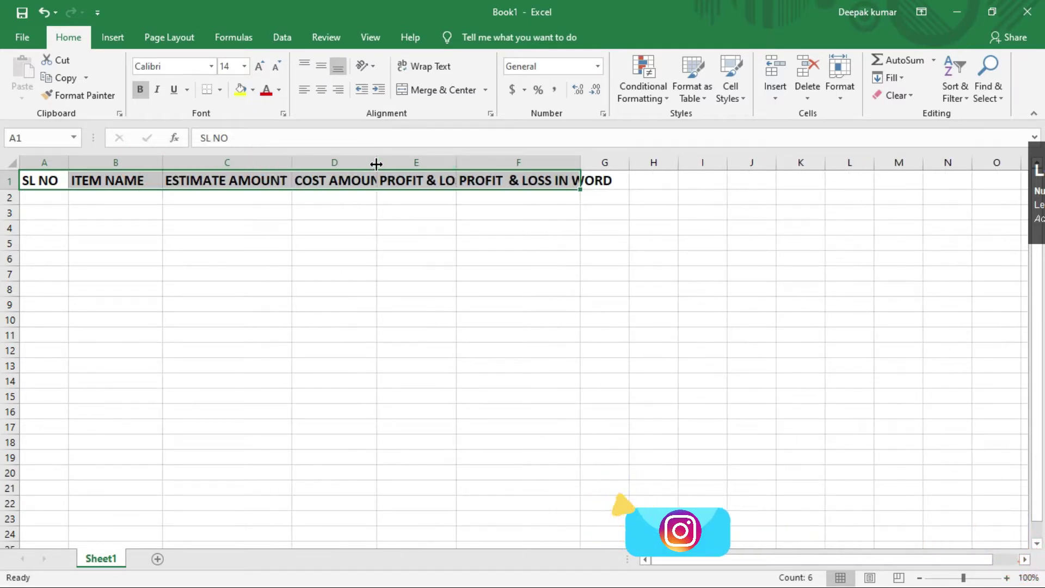
{"action": "left_click_drag", "start_coordinate": [376, 164], "coordinate": [399, 165]}
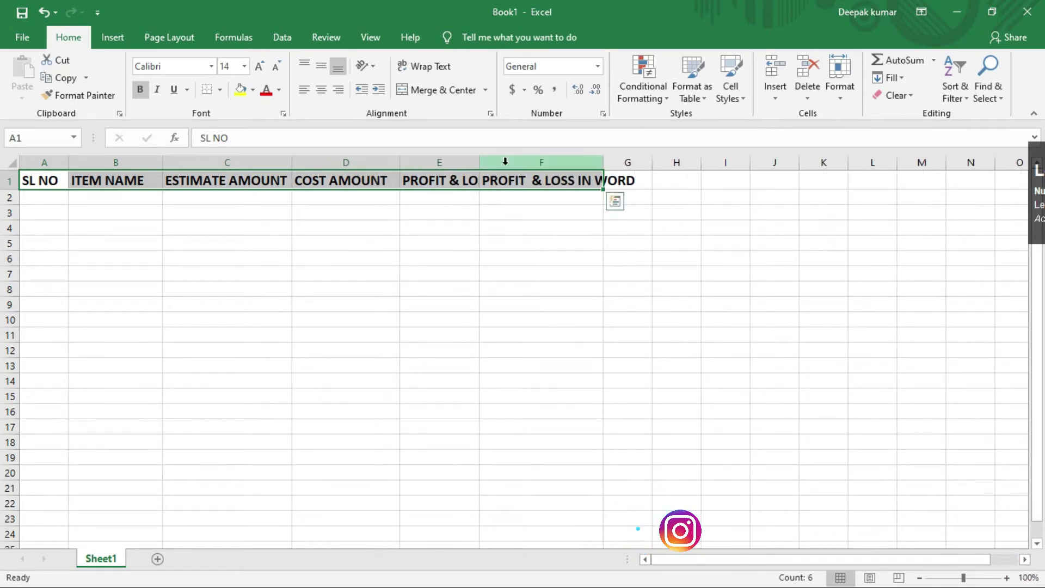
{"action": "left_click_drag", "start_coordinate": [480, 159], "coordinate": [504, 160]}
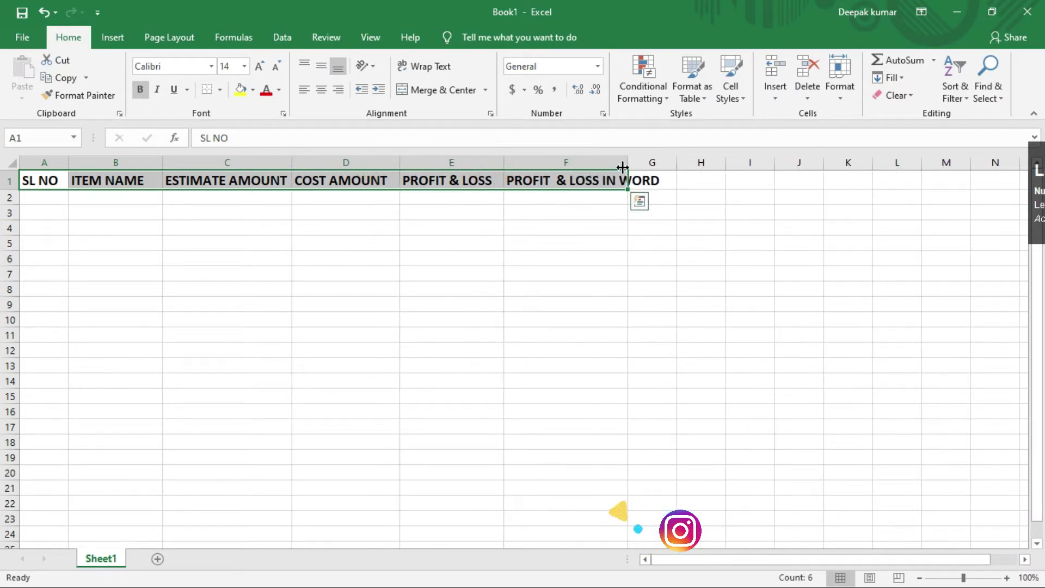
{"action": "left_click_drag", "start_coordinate": [623, 166], "coordinate": [667, 162]}
{"action": "left_click", "coordinate": [171, 261]}
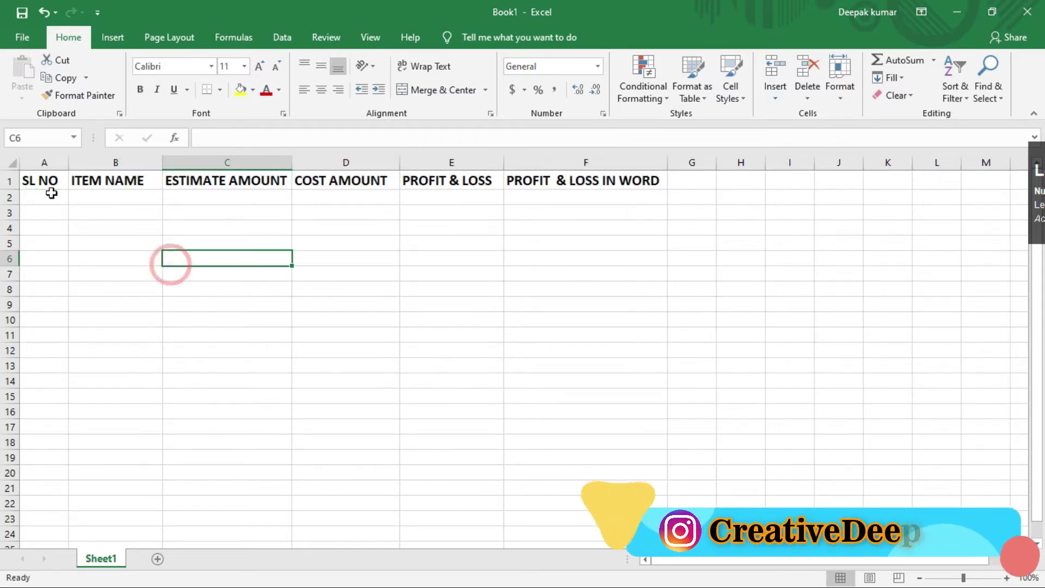
{"action": "left_click", "coordinate": [117, 198]}
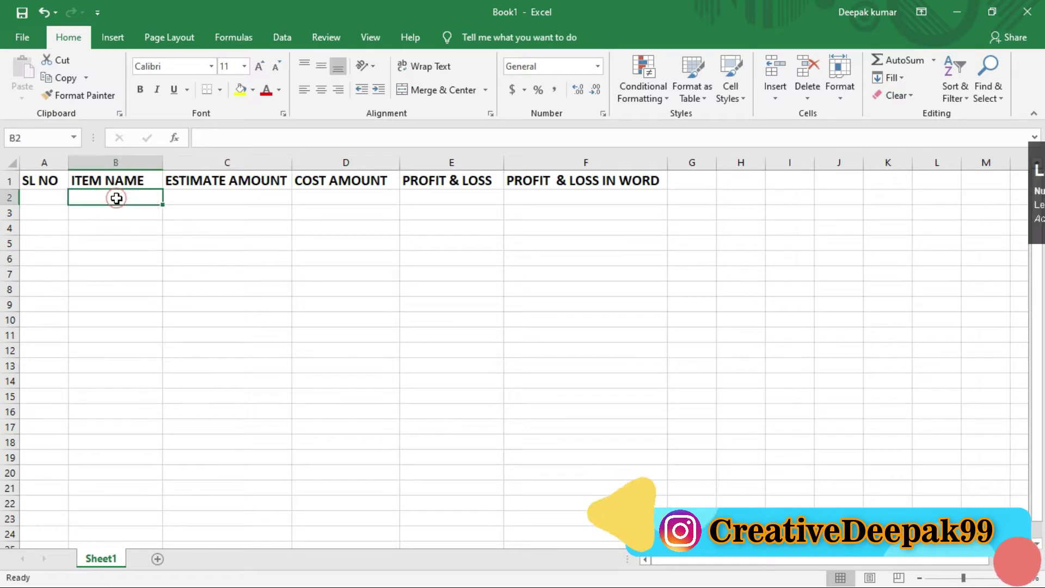
{"action": "left_click", "coordinate": [225, 201]}
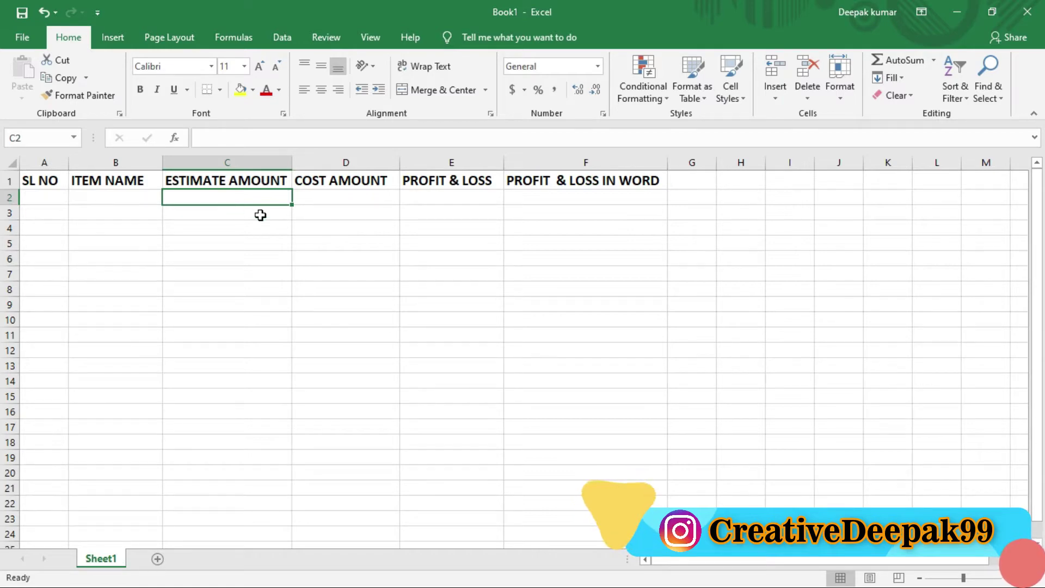
{"action": "left_click", "coordinate": [327, 199]}
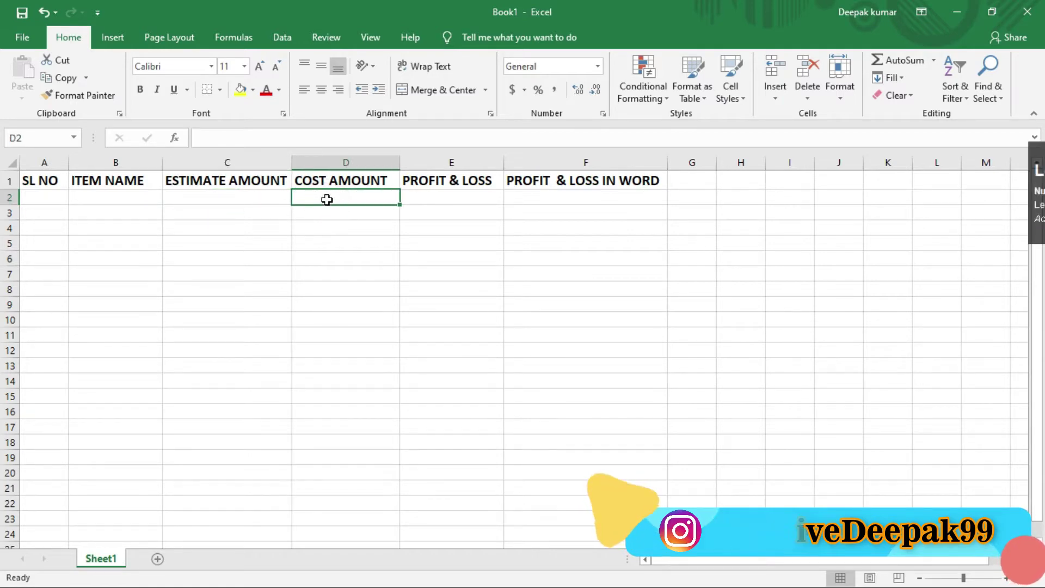
{"action": "left_click", "coordinate": [421, 201]}
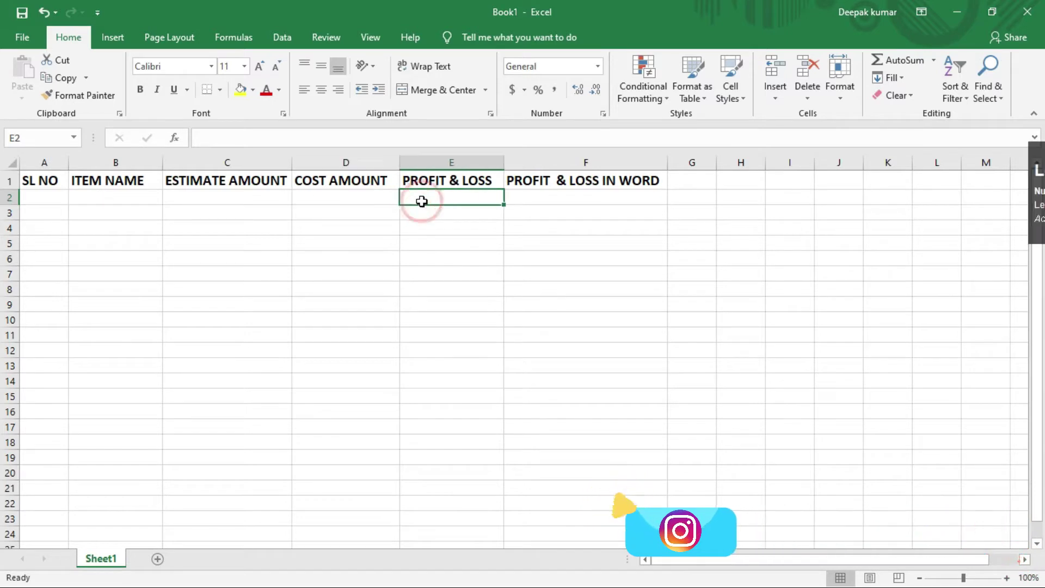
{"action": "left_click", "coordinate": [577, 203]}
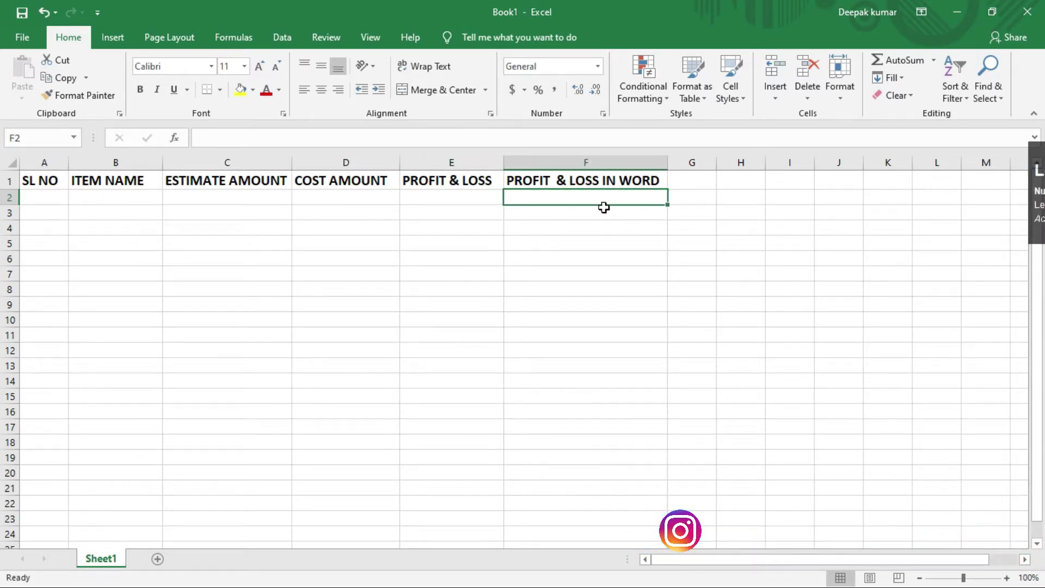
Enter the serial numbers 1 to 5 in cells A2 through A6 under SL NO
{"action": "left_click", "coordinate": [48, 199]}
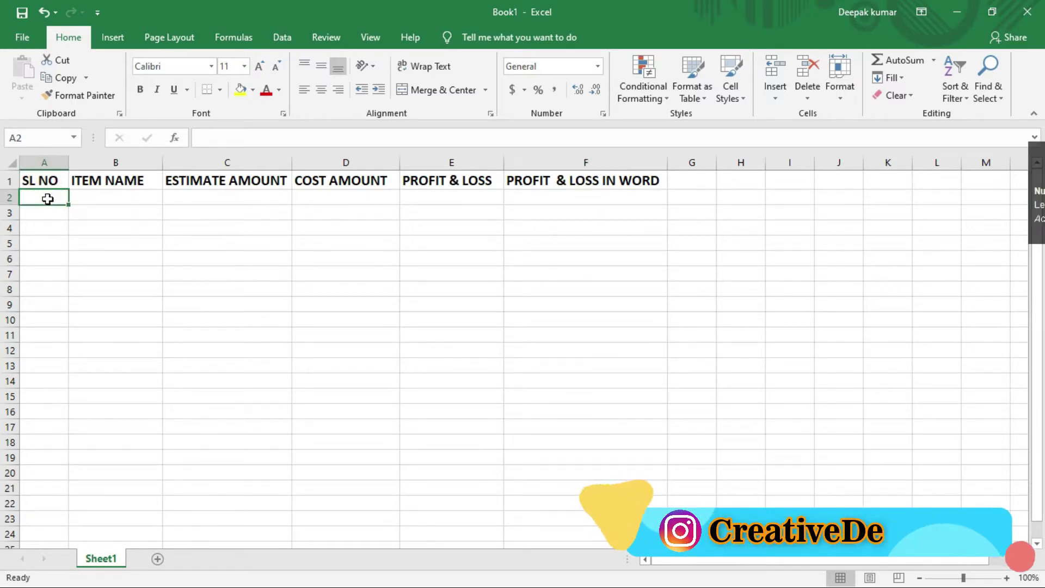
{"action": "type", "text": "1"}
{"action": "key", "text": "Return"}
{"action": "type", "text": "2"}
{"action": "key", "text": "Return"}
{"action": "type", "text": "3"}
{"action": "key", "text": "Return"}
{"action": "type", "text": "4"}
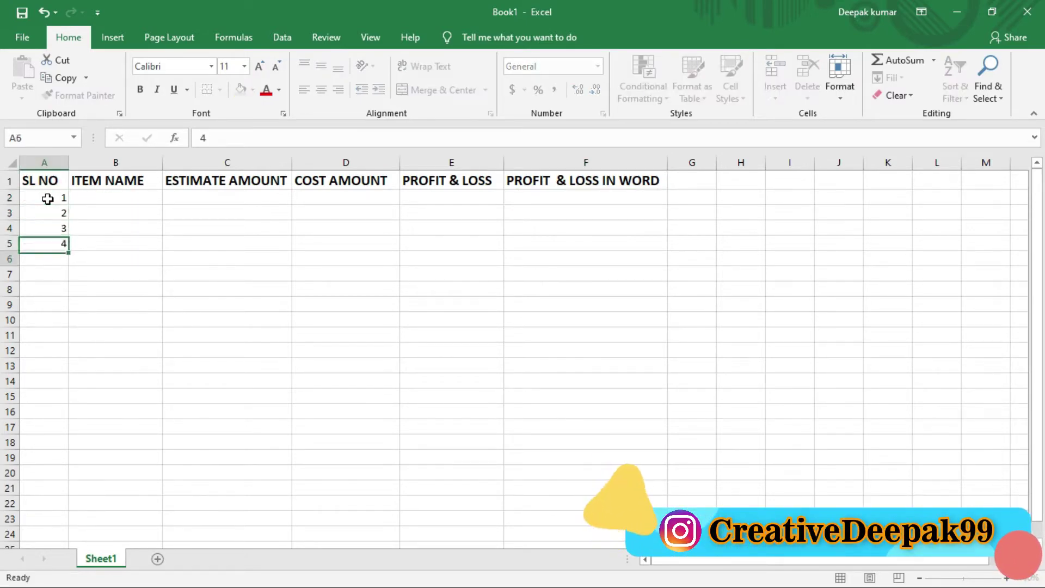
{"action": "key", "text": "Return"}
{"action": "type", "text": "5"}
{"action": "key", "text": "Return"}
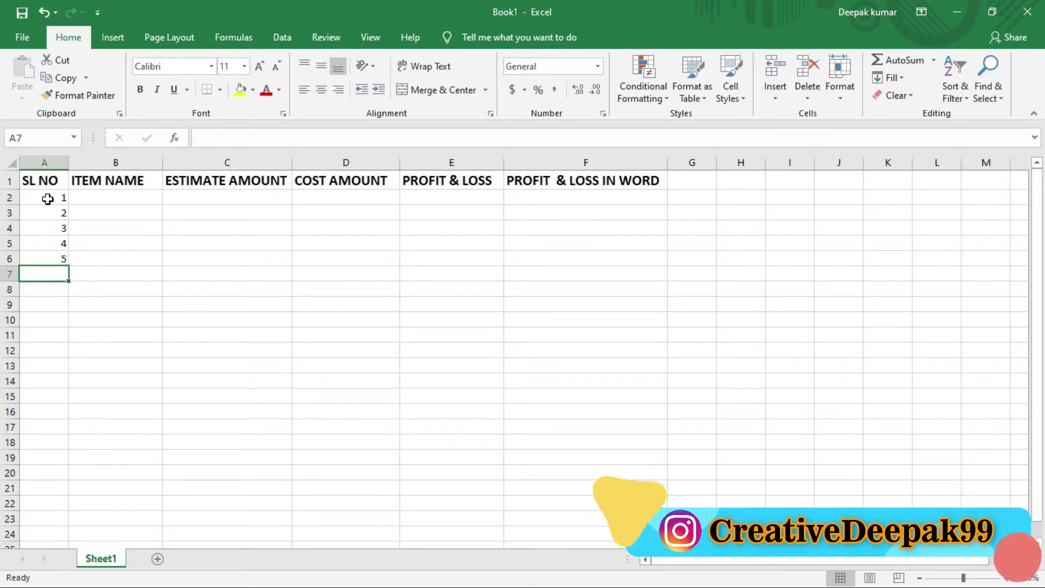
Centre the serial numbers in A2:A6 and make them bold
{"action": "left_click", "coordinate": [113, 199]}
{"action": "left_click_drag", "start_coordinate": [51, 199], "coordinate": [56, 259]}
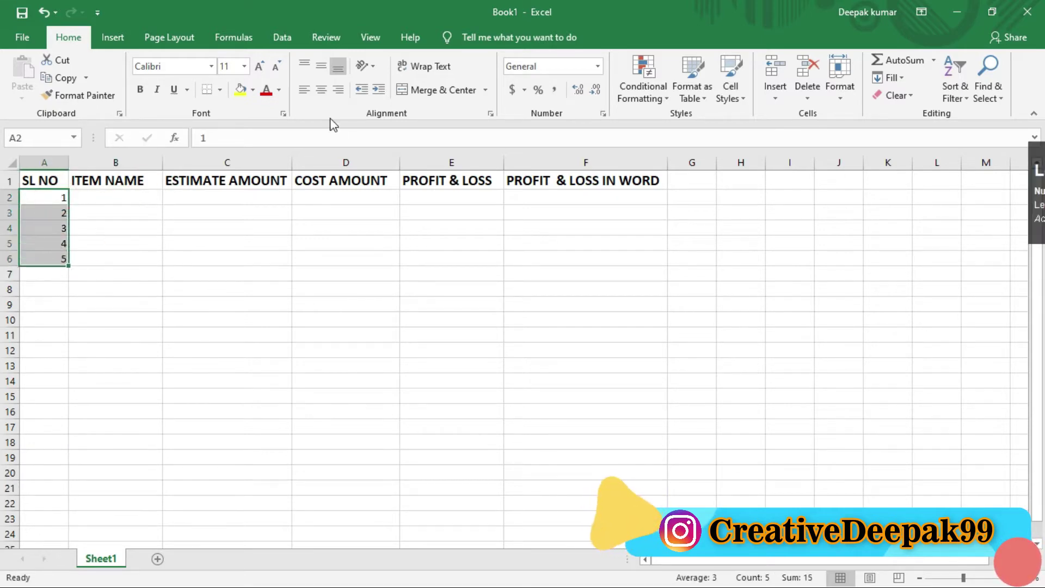
{"action": "left_click", "coordinate": [321, 90]}
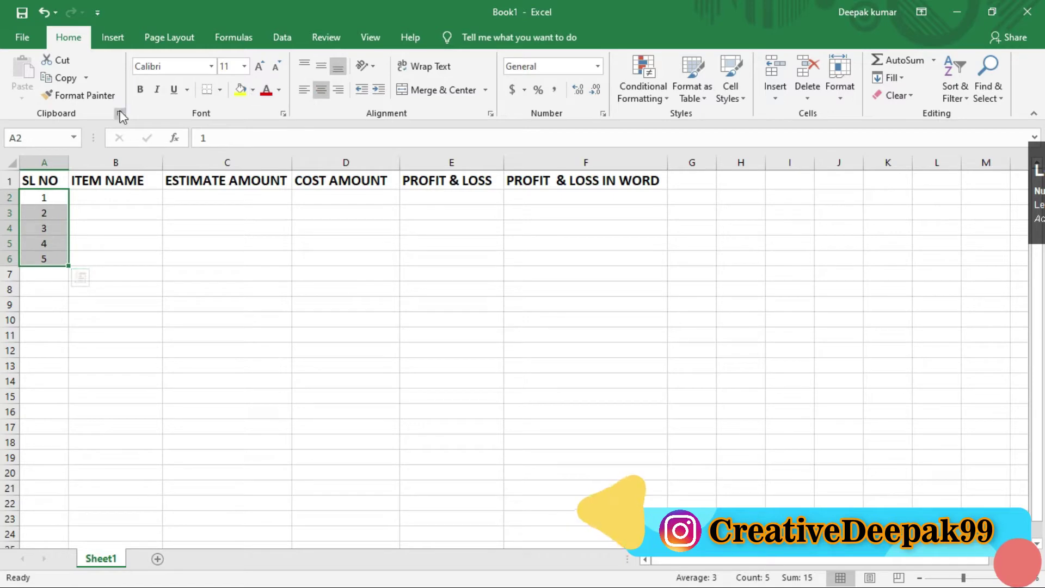
{"action": "left_click", "coordinate": [141, 89]}
{"action": "left_click", "coordinate": [122, 212]}
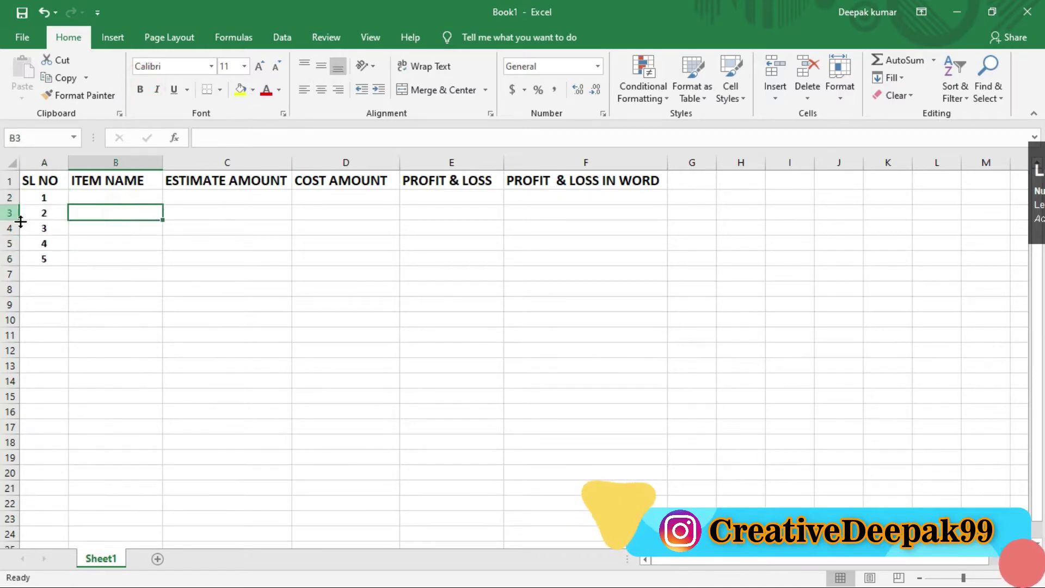
Fill the heading cells A1:F1 with the standard Orange colour
{"action": "left_click", "coordinate": [115, 196]}
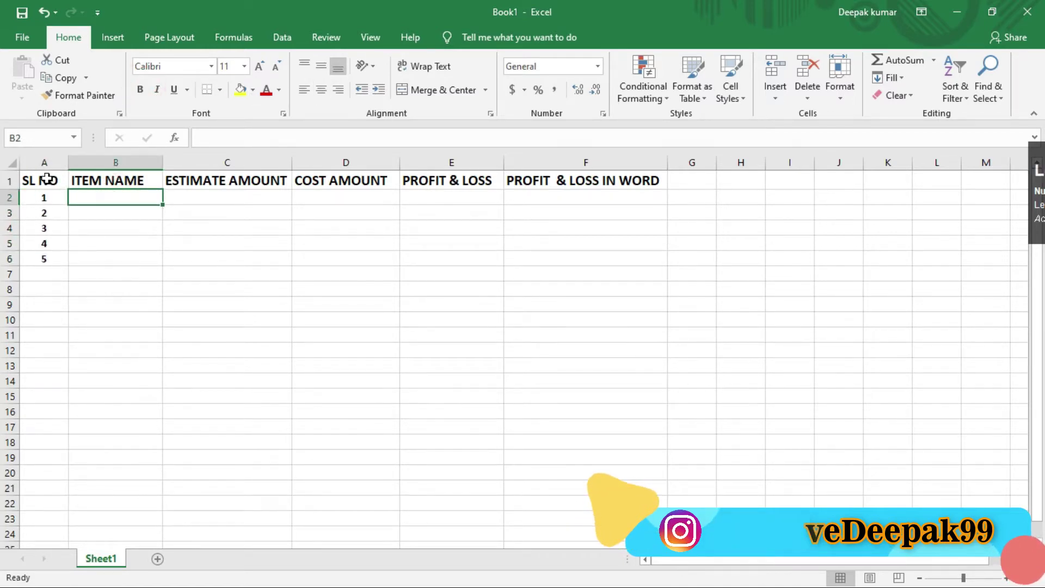
{"action": "left_click_drag", "start_coordinate": [47, 179], "coordinate": [566, 179]}
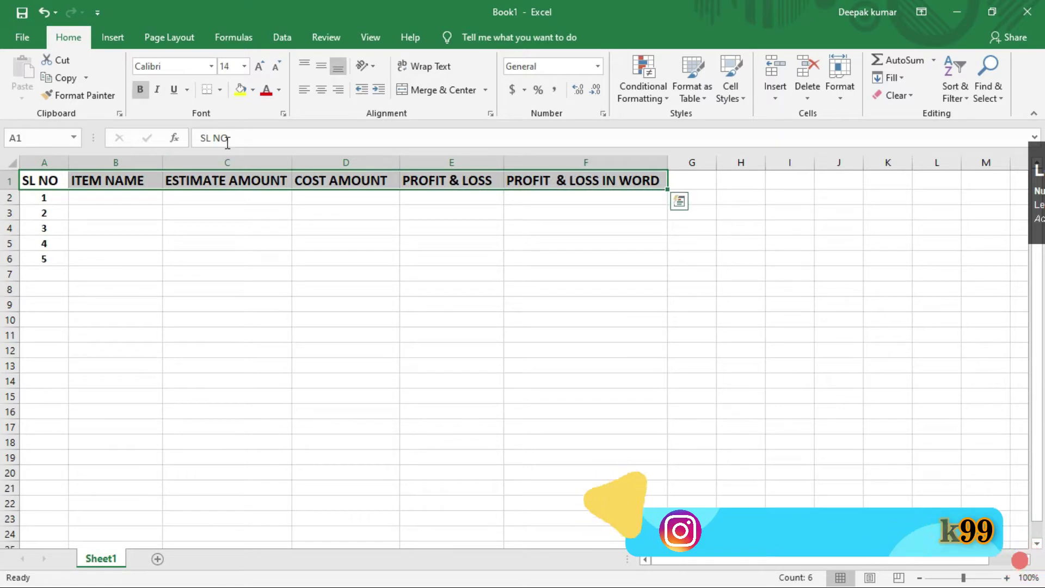
{"action": "left_click", "coordinate": [253, 90]}
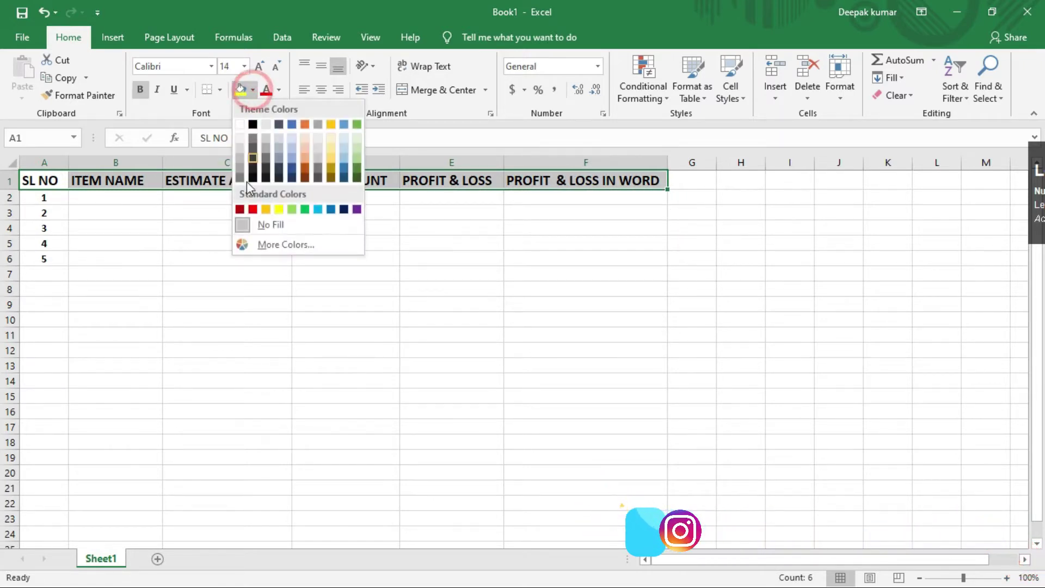
{"action": "left_click", "coordinate": [266, 209]}
{"action": "left_click", "coordinate": [151, 226]}
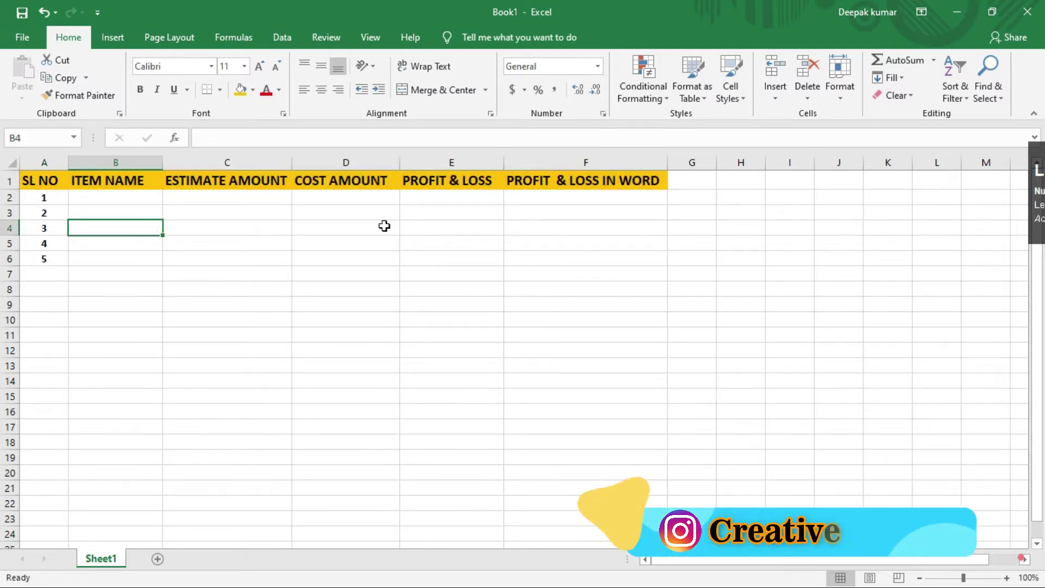
Enter the item names RICE, WHEAT, FLOUR, SUGAR and VEGETABLE in cells B2 through B6
{"action": "left_click", "coordinate": [99, 198]}
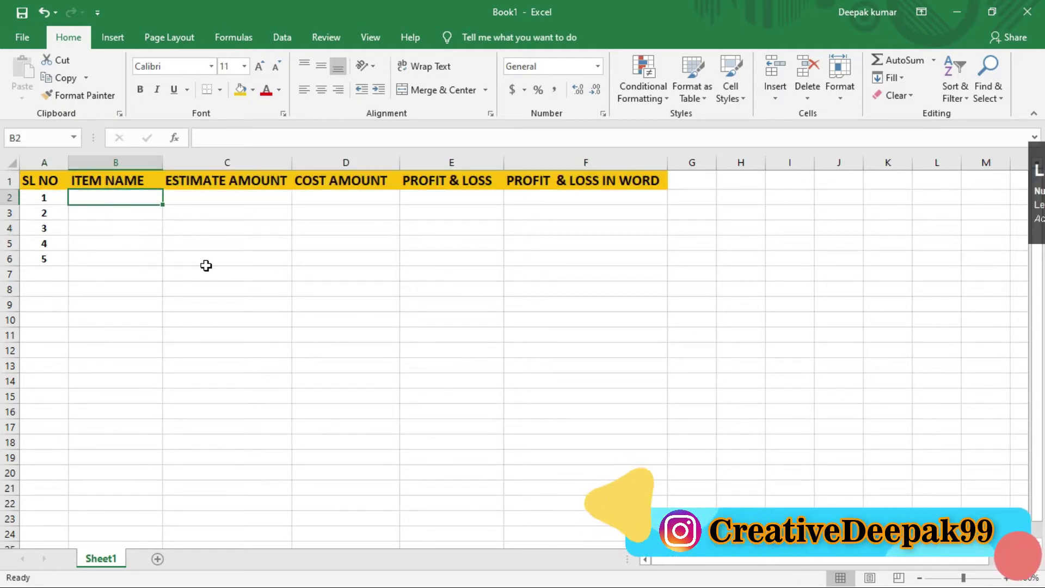
{"action": "type", "text": "RICE"}
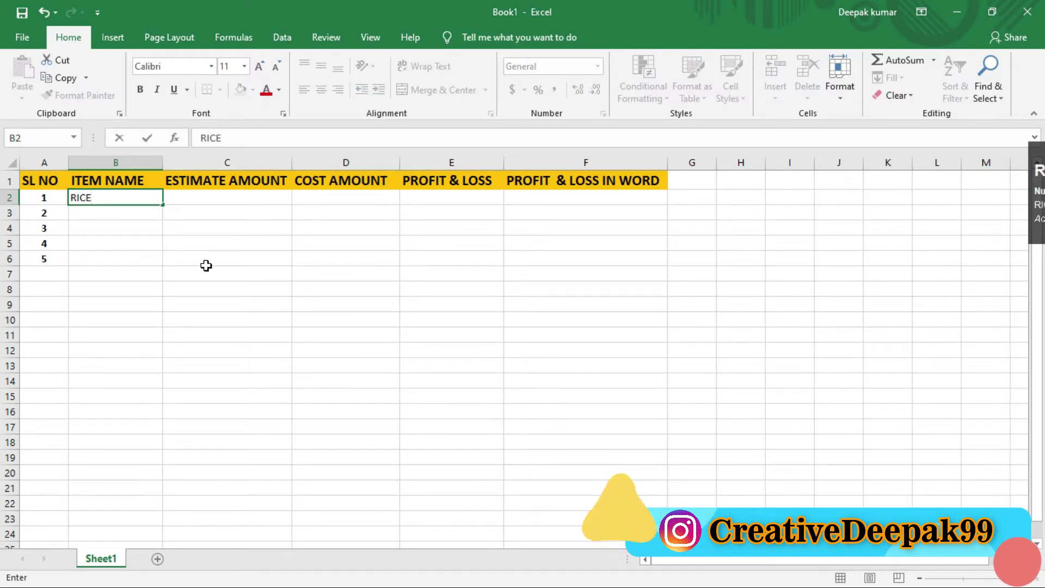
{"action": "key", "text": "Return"}
{"action": "type", "text": "WH"}
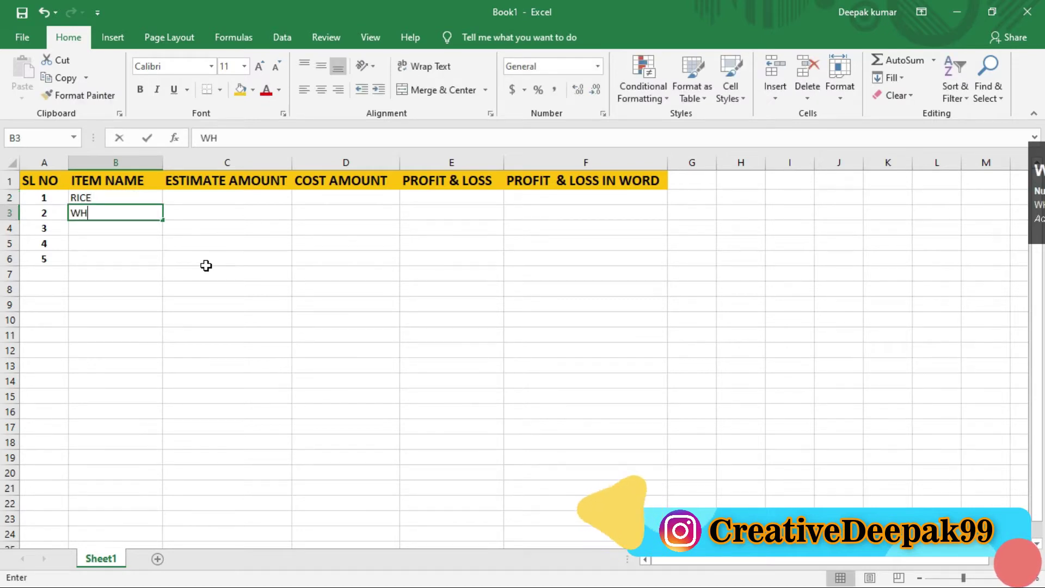
{"action": "type", "text": "EAT"}
{"action": "key", "text": "Return"}
{"action": "type", "text": "FL"}
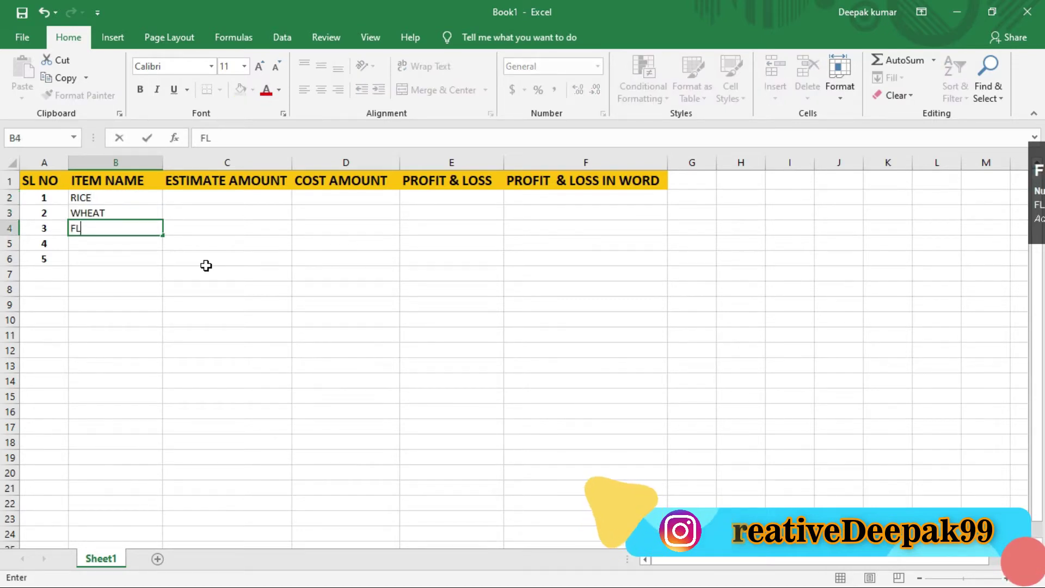
{"action": "type", "text": "OUR"}
{"action": "key", "text": "Return"}
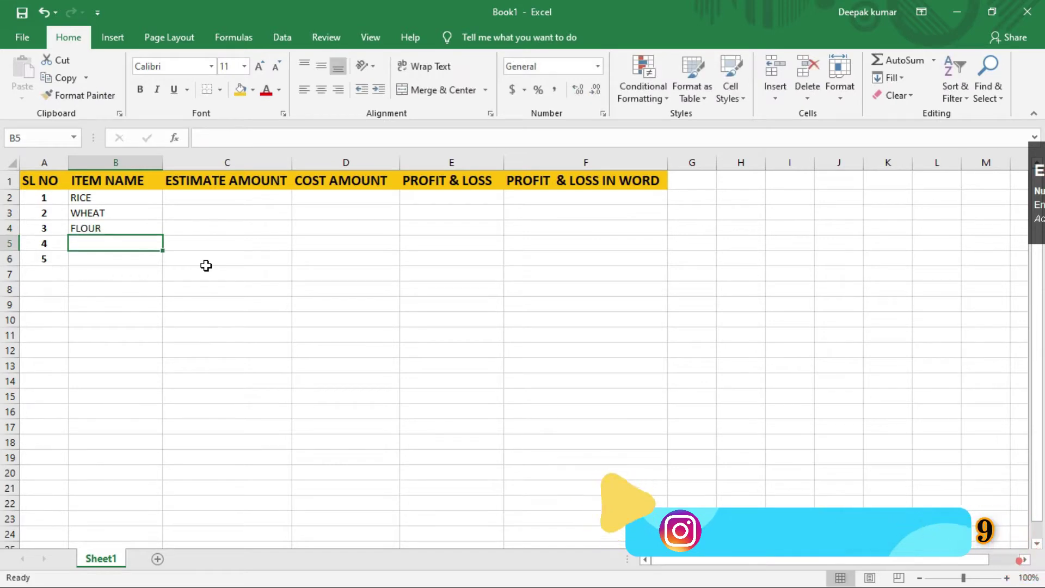
{"action": "type", "text": "SUGAR"}
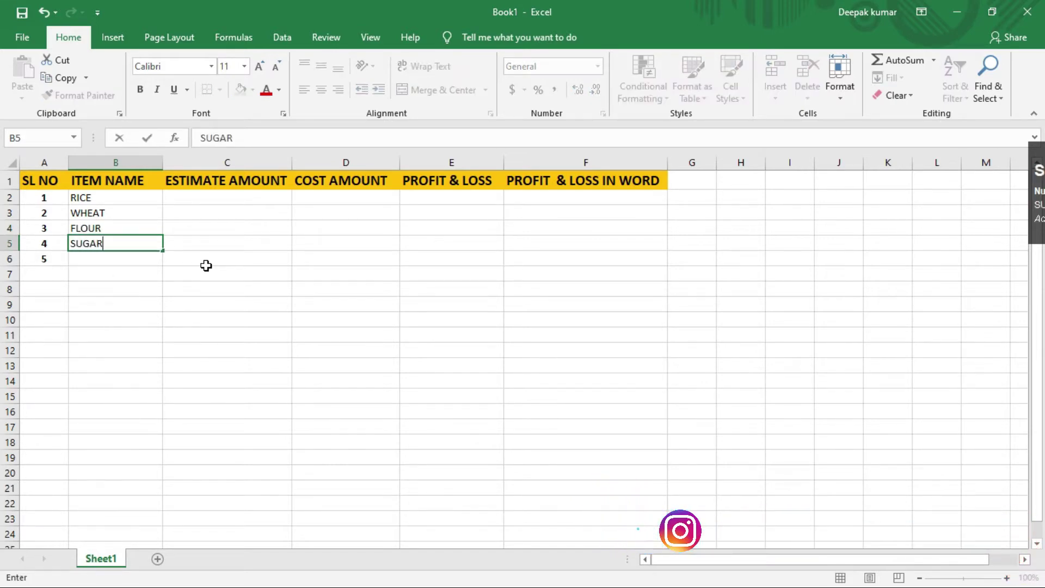
{"action": "key", "text": "Return"}
{"action": "type", "text": "VEG"}
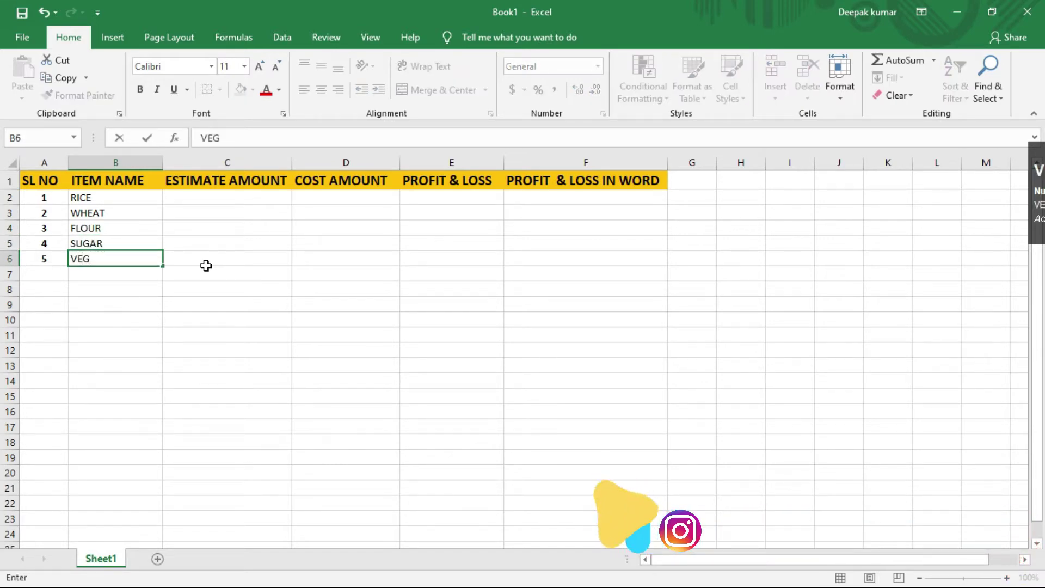
{"action": "type", "text": "ETABLE"}
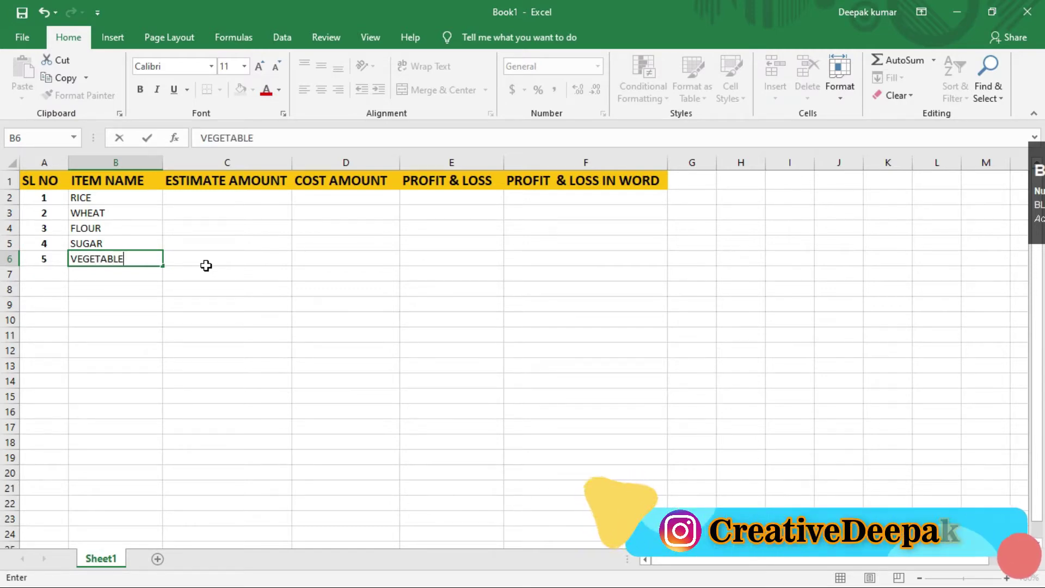
{"action": "key", "text": "Return"}
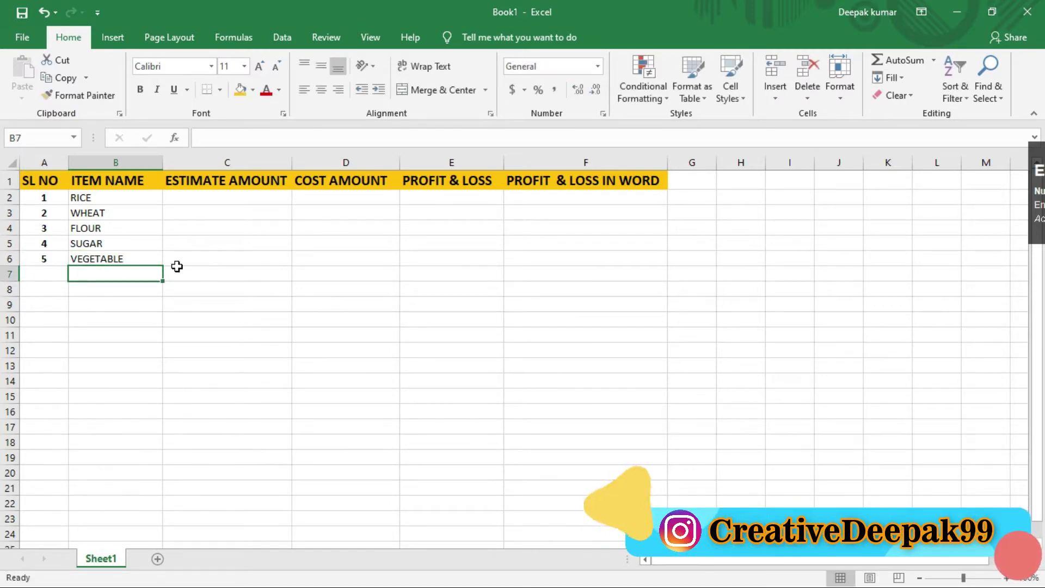
{"action": "key", "text": "Up"}
{"action": "left_click_drag", "start_coordinate": [117, 203], "coordinate": [124, 259]}
{"action": "left_click", "coordinate": [121, 240]}
{"action": "left_click", "coordinate": [105, 198]}
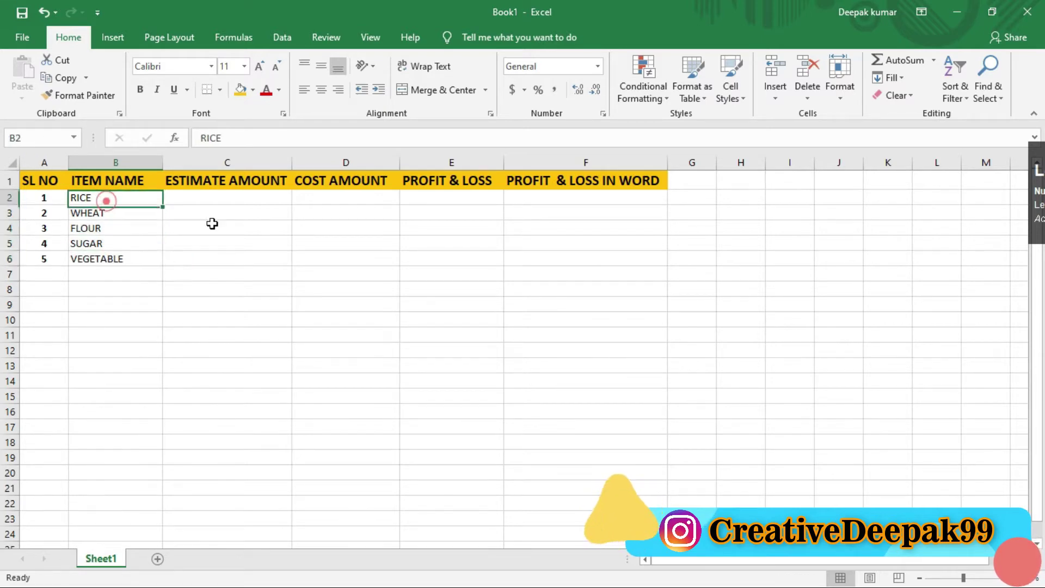
Enter the estimate amounts 2000, 2200, 1200, 1000 and 500 in cells C2 through C6
{"action": "left_click", "coordinate": [237, 197]}
{"action": "type", "text": "2000"}
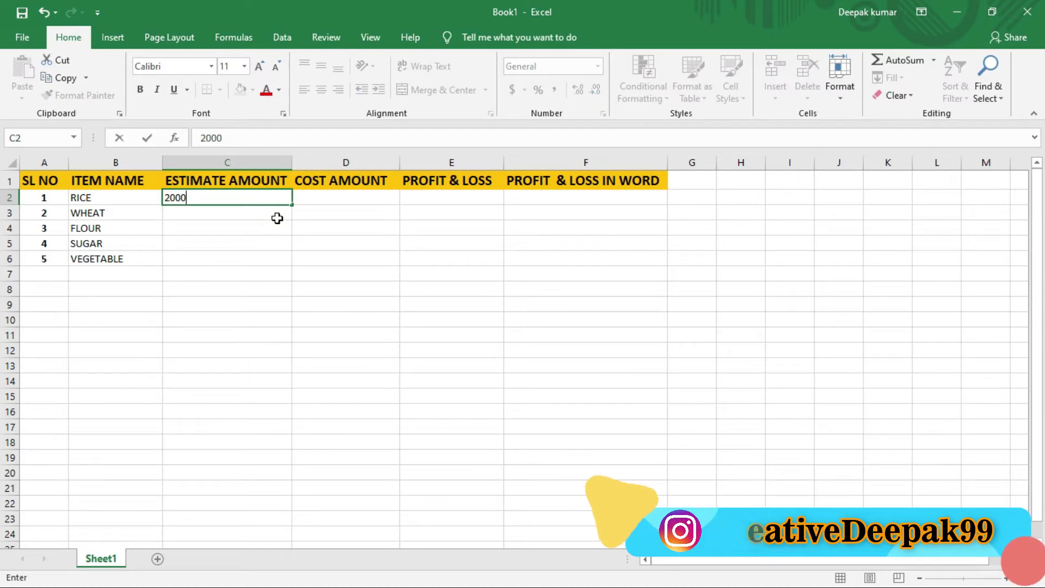
{"action": "key", "text": "Return"}
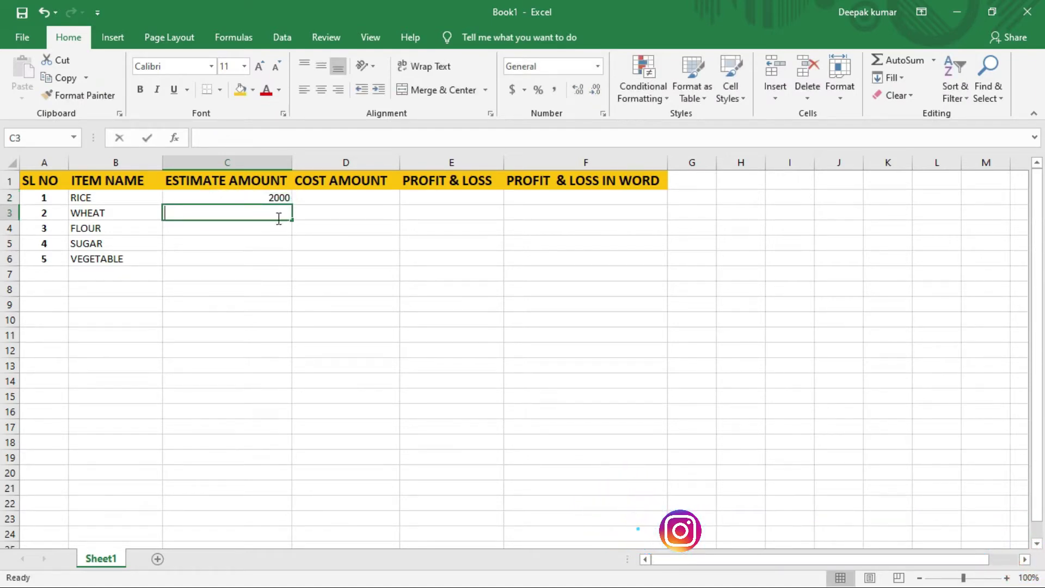
{"action": "type", "text": "2200"}
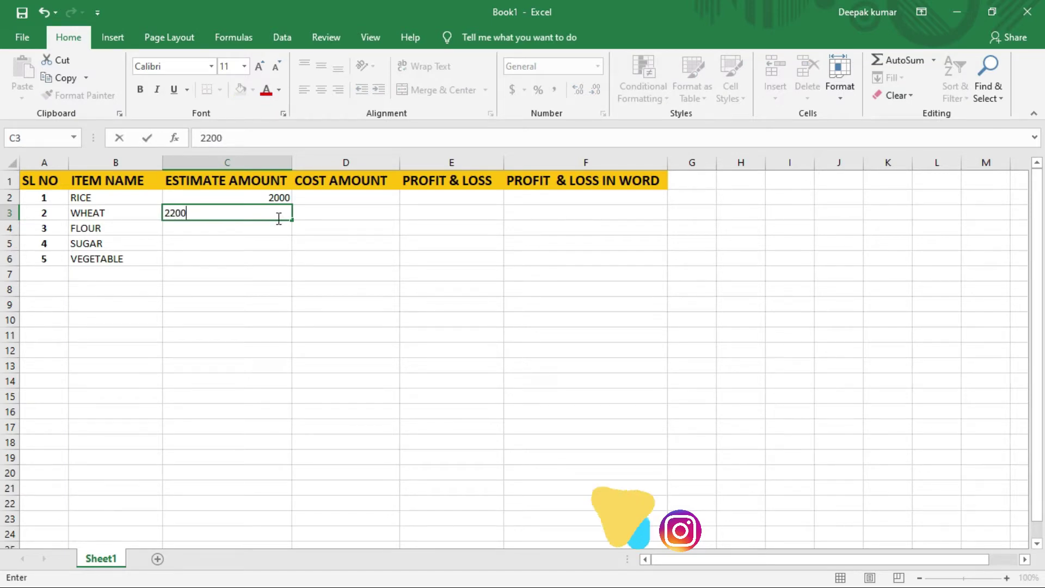
{"action": "key", "text": "Return"}
{"action": "type", "text": "1200"}
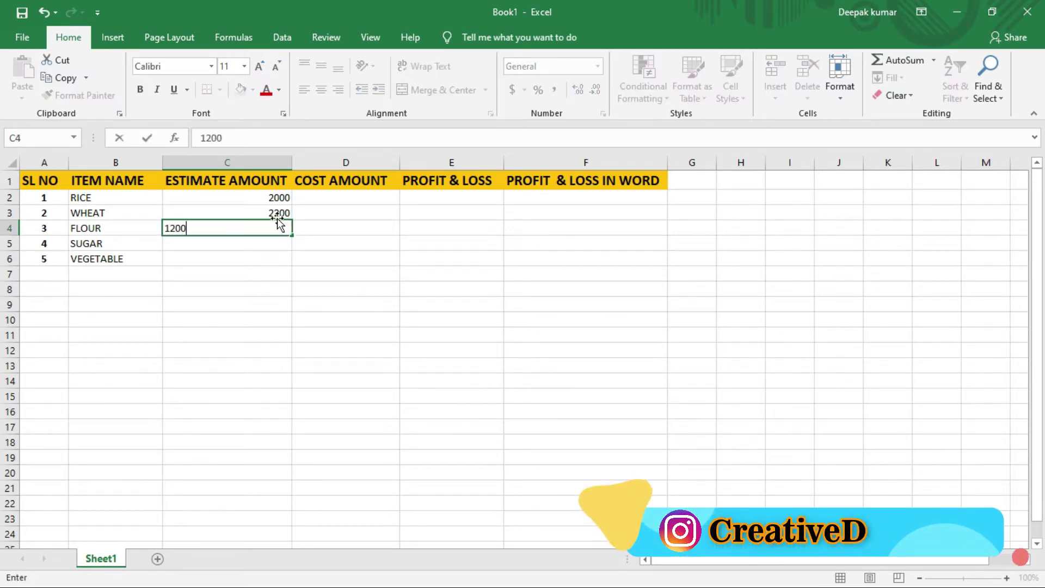
{"action": "key", "text": "Return"}
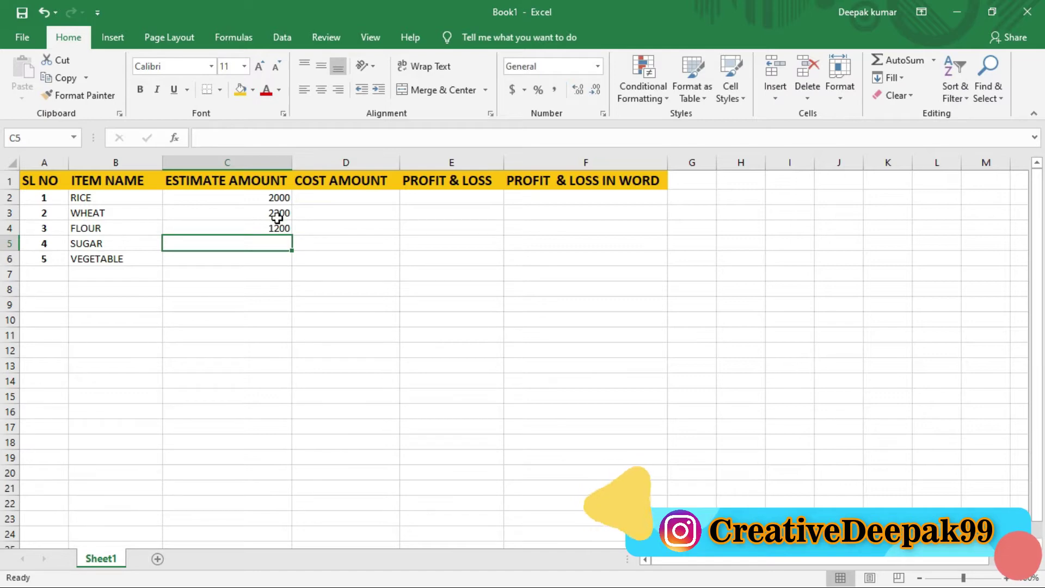
{"action": "type", "text": "1000"}
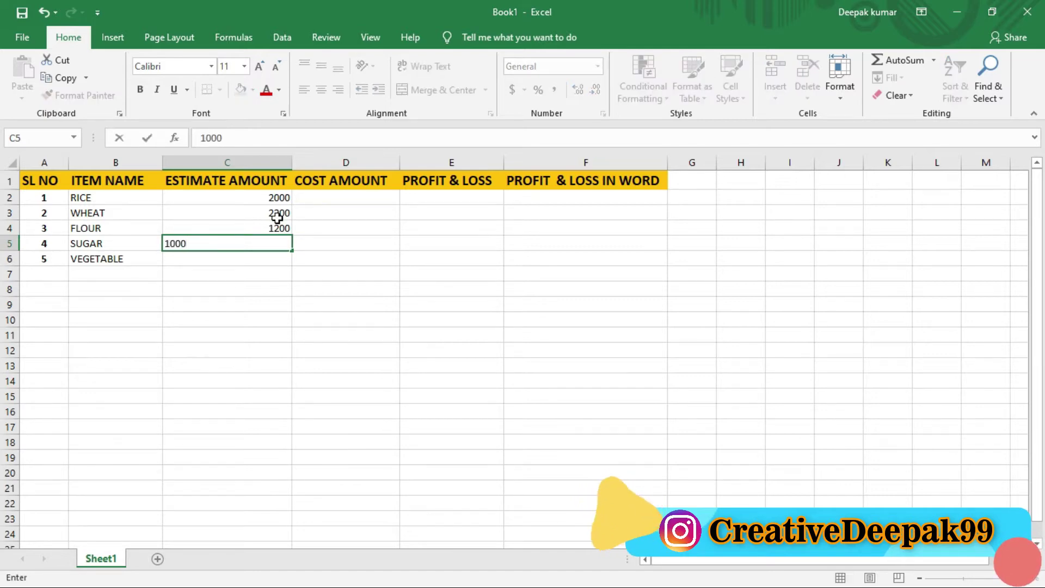
{"action": "key", "text": "Return"}
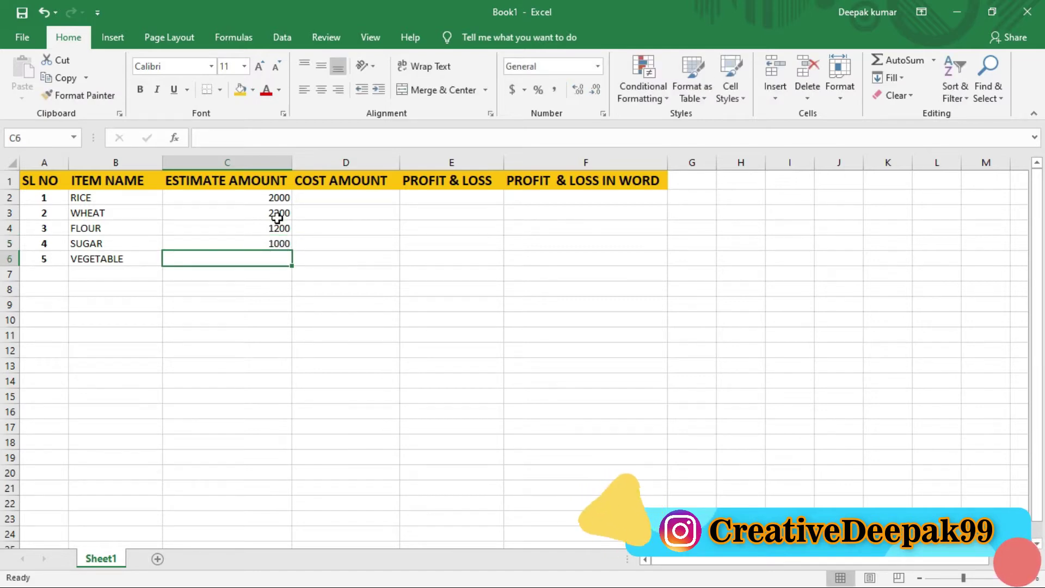
{"action": "type", "text": "5000"}
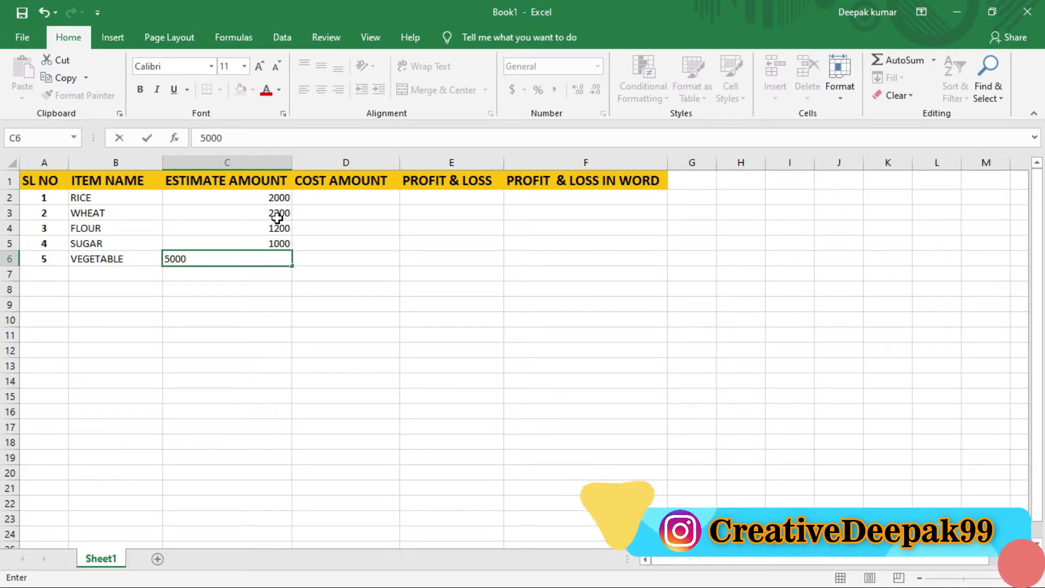
{"action": "key", "text": "Return"}
Add a sixth entry in row 7 with serial number 6, item name MILK and estimate amount 200
{"action": "key", "text": "Left"}
{"action": "key", "text": "Left"}
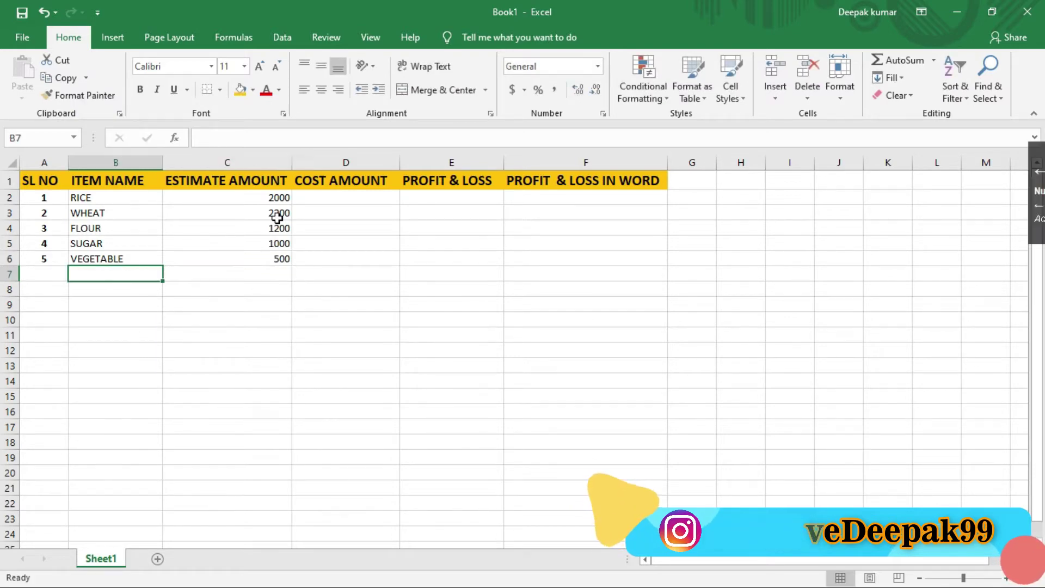
{"action": "type", "text": "6"}
{"action": "key", "text": "Return"}
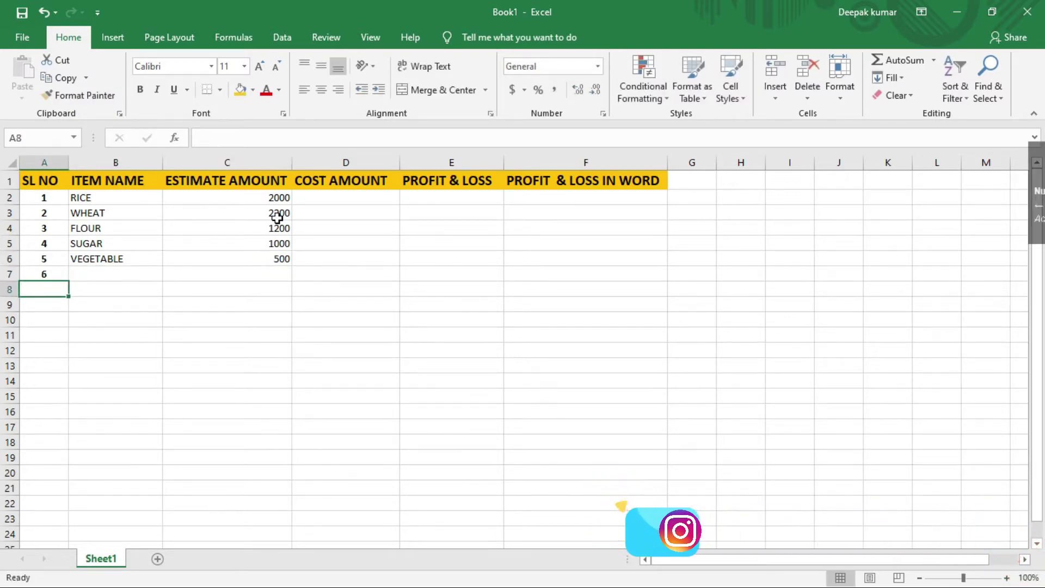
{"action": "key", "text": "Right"}
{"action": "key", "text": "Up"}
{"action": "type", "text": "MI"}
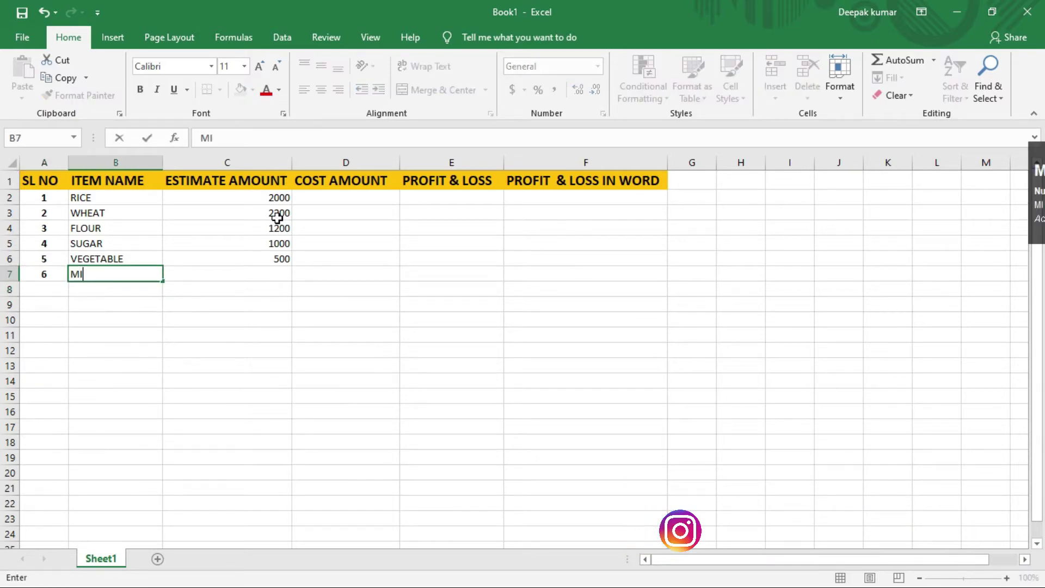
{"action": "key", "text": "Tab"}
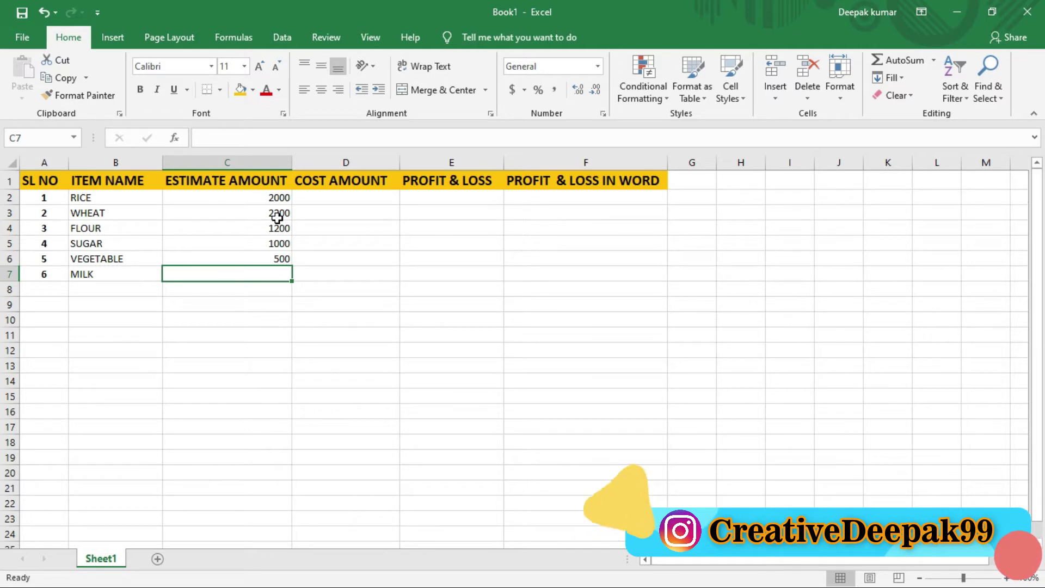
{"action": "type", "text": "2"}
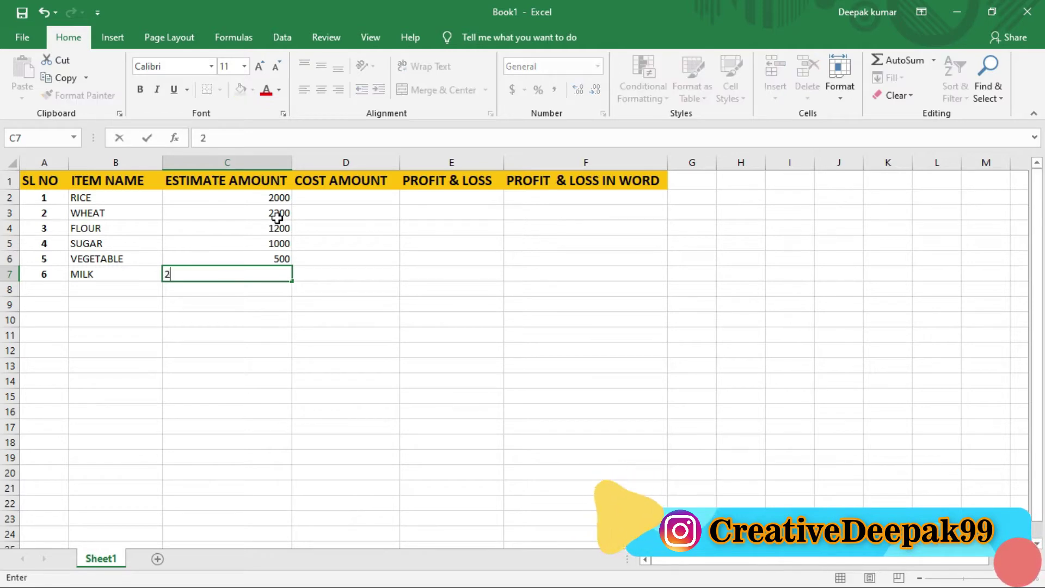
{"action": "type", "text": "00"}
{"action": "key", "text": "Tab"}
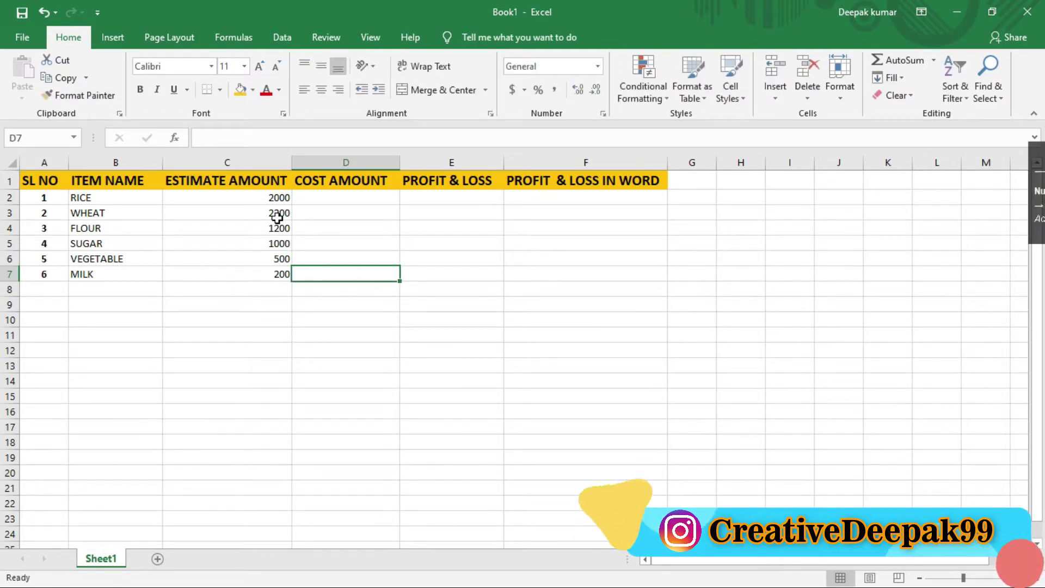
Centre the estimate amounts in C2:C7
{"action": "left_click_drag", "start_coordinate": [266, 201], "coordinate": [257, 273]}
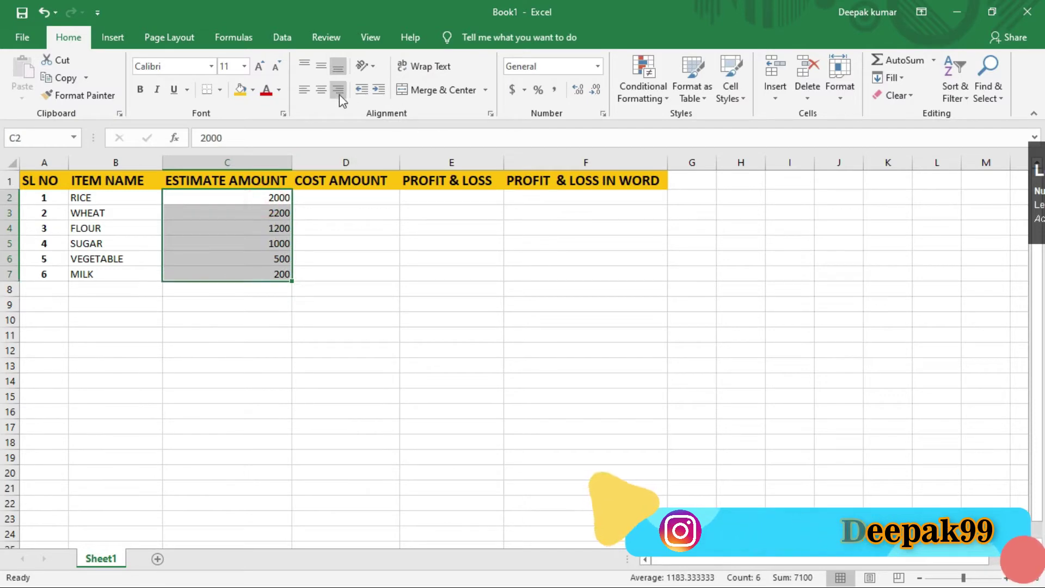
{"action": "left_click", "coordinate": [322, 92]}
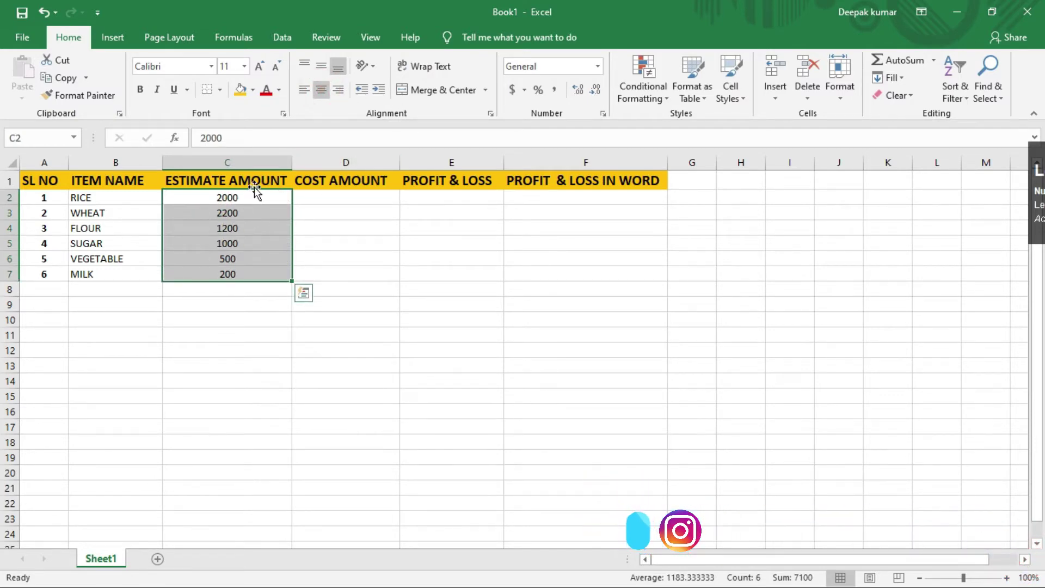
{"action": "left_click", "coordinate": [247, 209]}
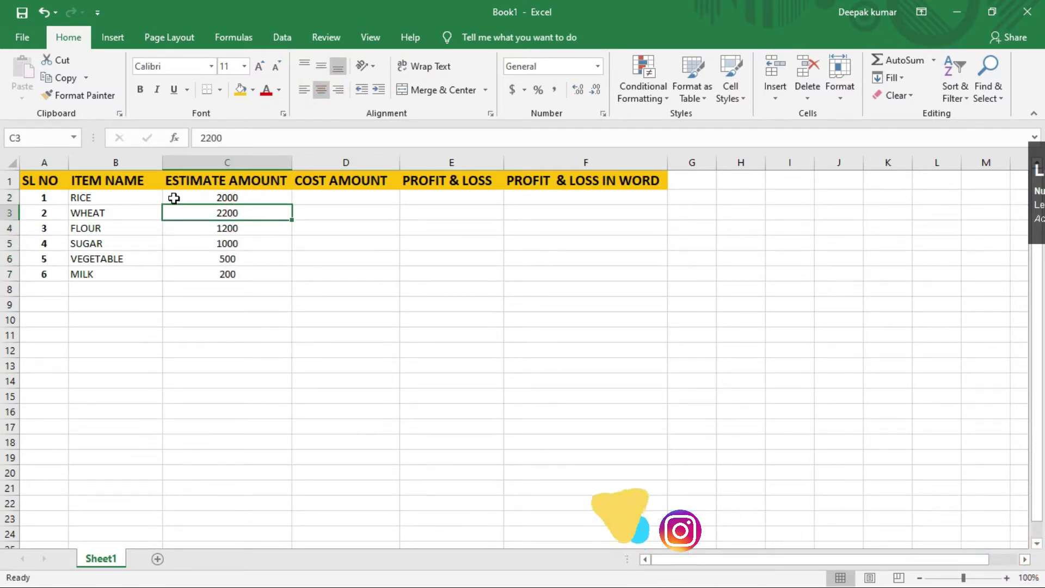
{"action": "left_click", "coordinate": [203, 210]}
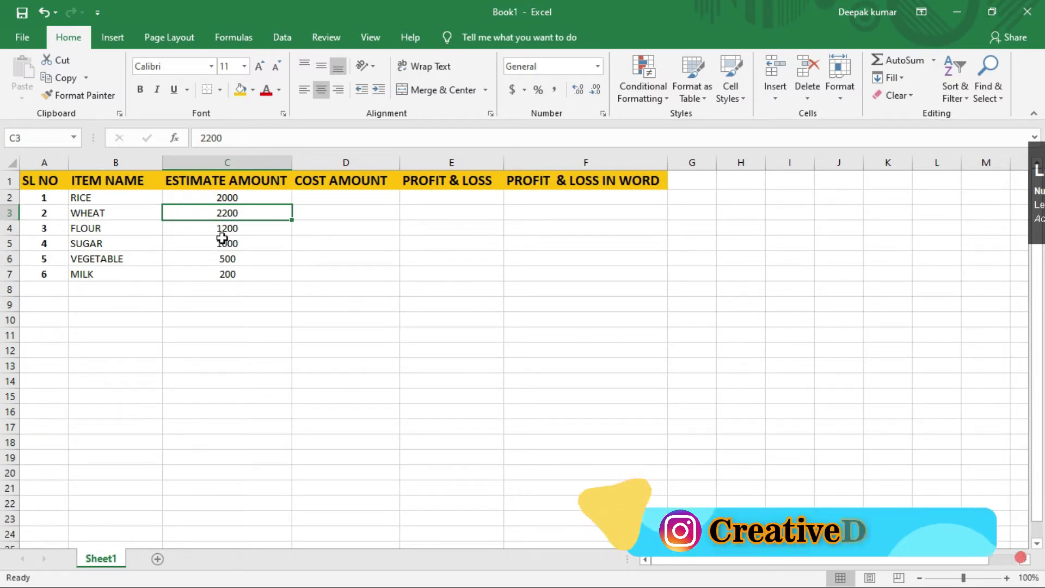
{"action": "left_click", "coordinate": [219, 230]}
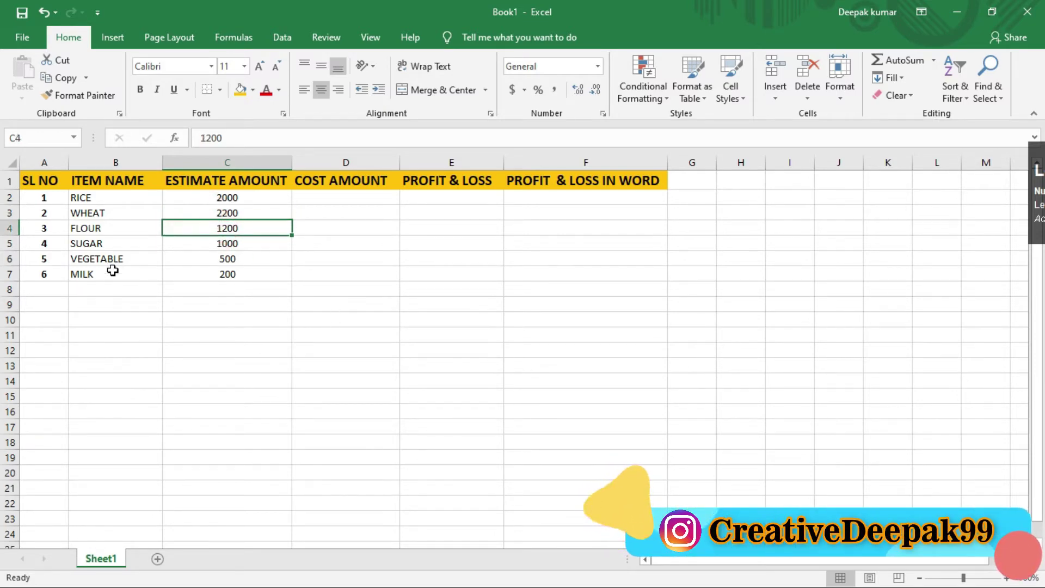
{"action": "left_click", "coordinate": [216, 246]}
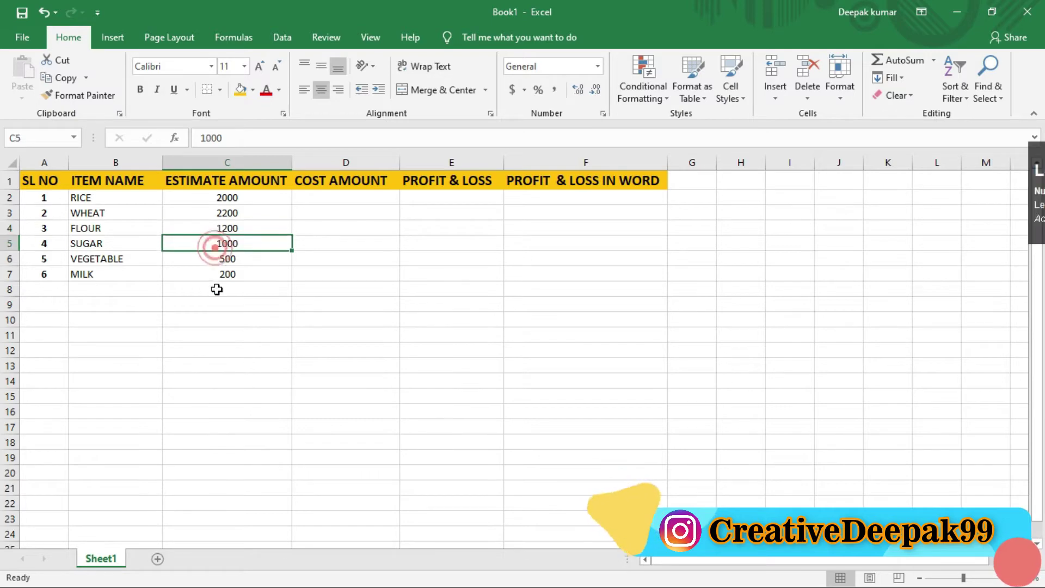
{"action": "left_click", "coordinate": [176, 271]}
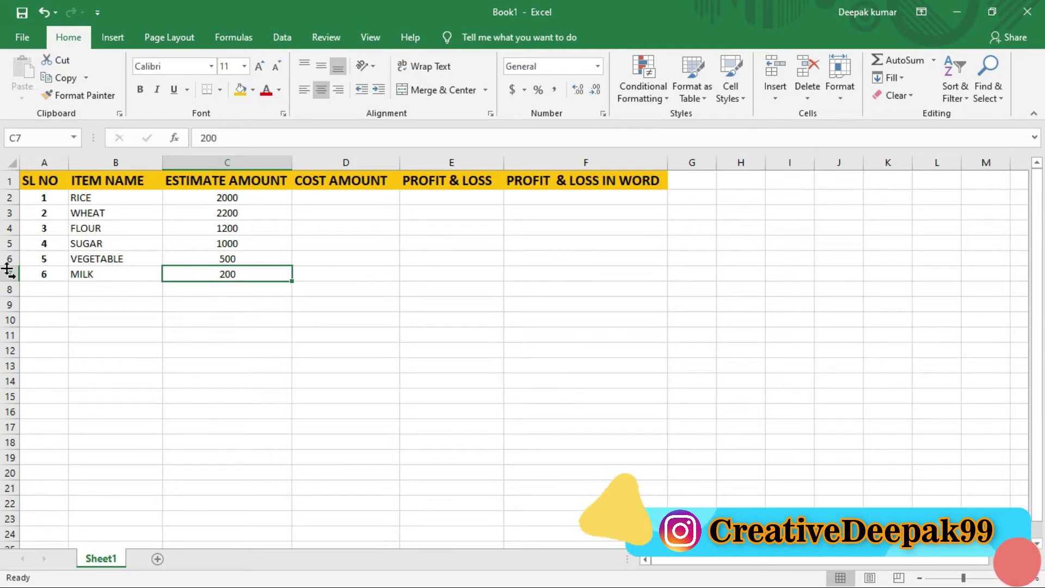
{"action": "left_click", "coordinate": [360, 289]}
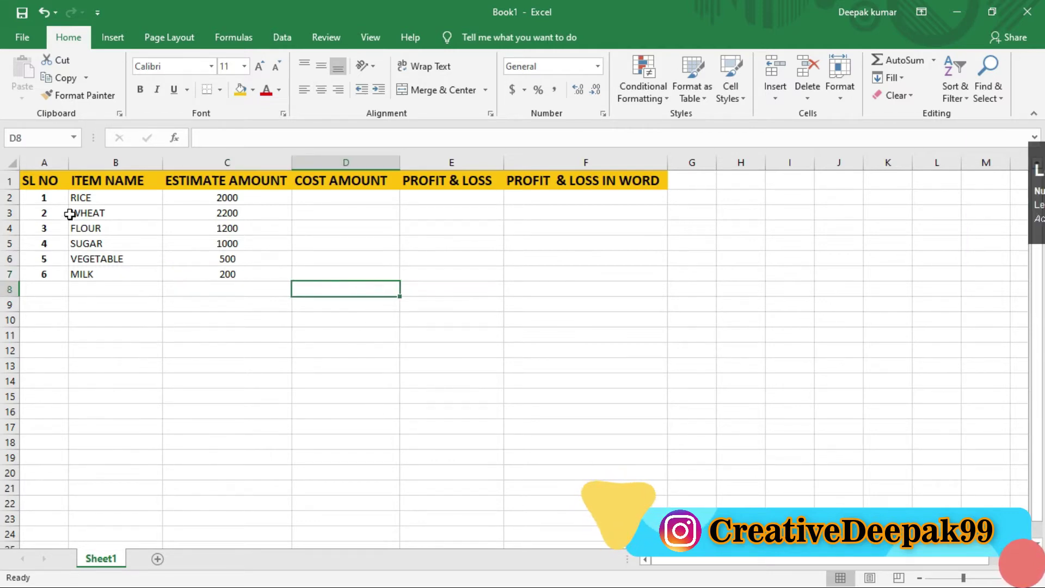
{"action": "left_click", "coordinate": [338, 200]}
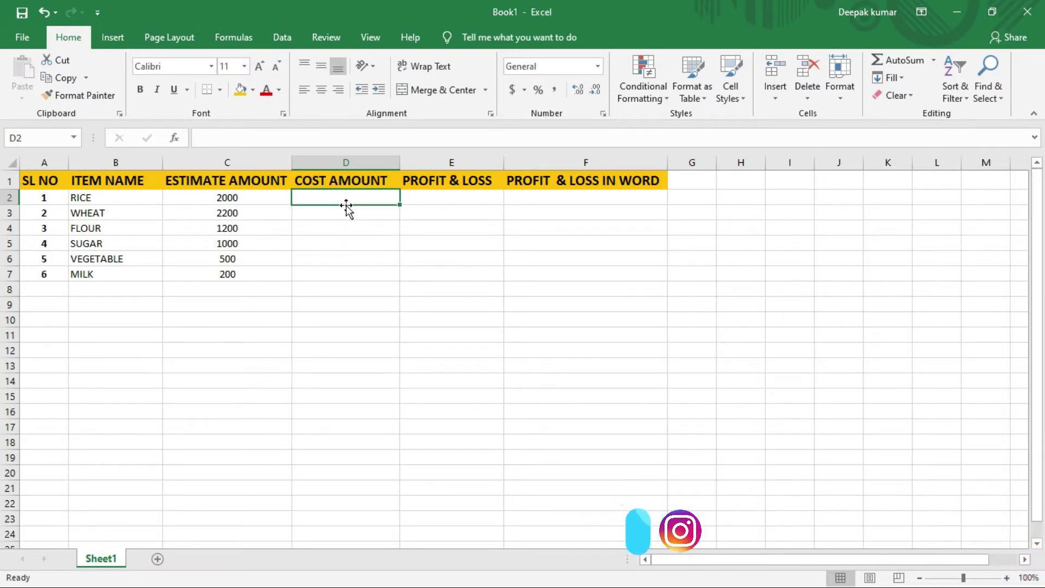
{"action": "left_click", "coordinate": [244, 202]}
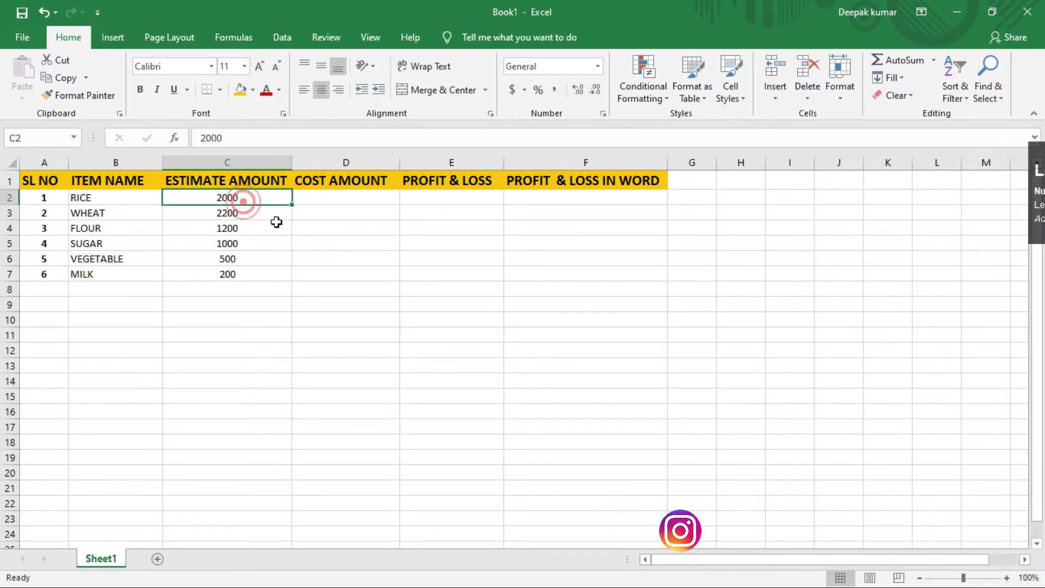
Enter the cost amounts 2500, 2000, 1100, 1300, 450 and 200 in cells D2 through D7
{"action": "left_click", "coordinate": [363, 197]}
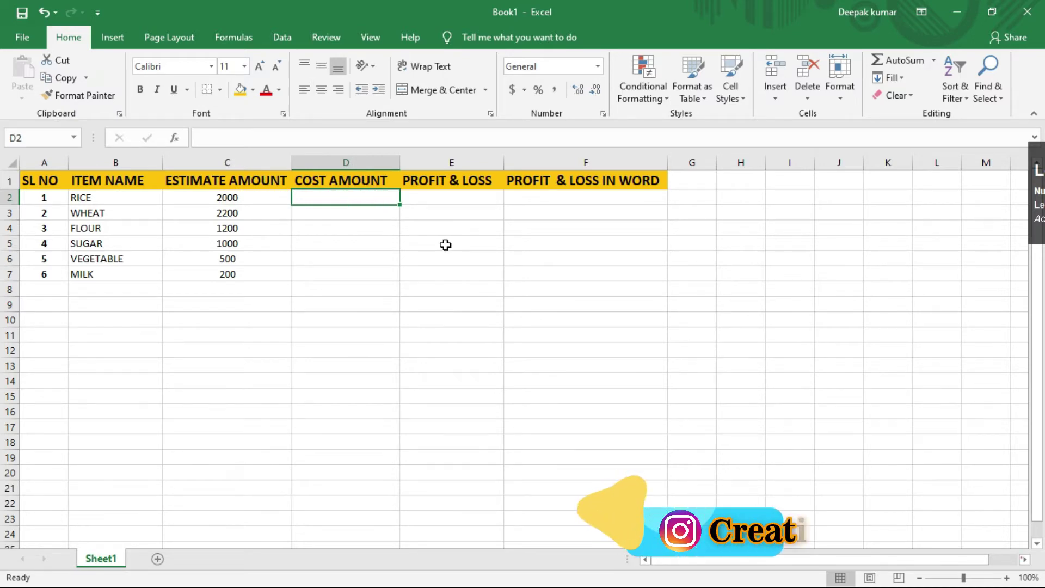
{"action": "type", "text": "2500"}
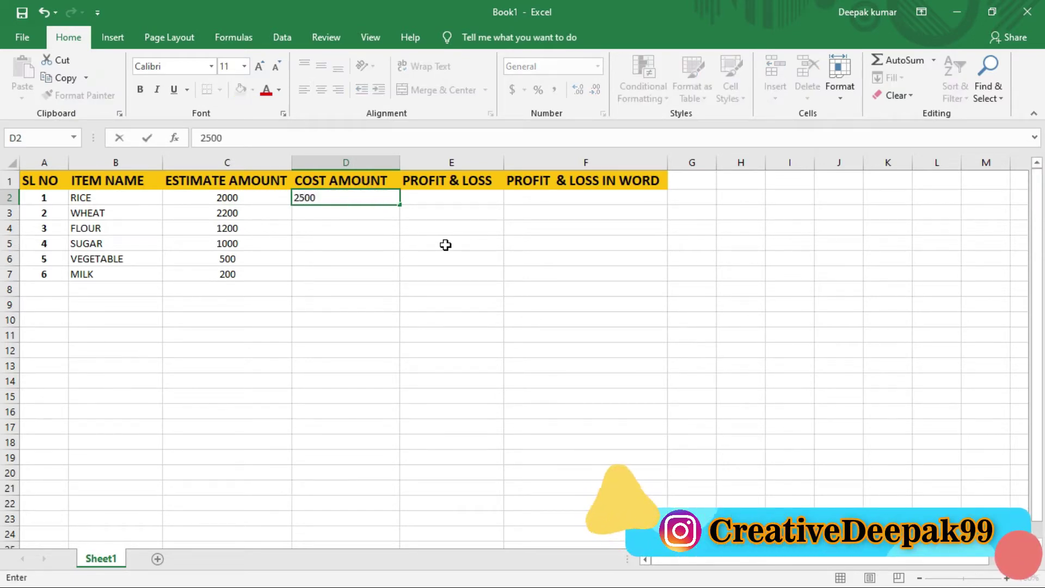
{"action": "key", "text": "Return"}
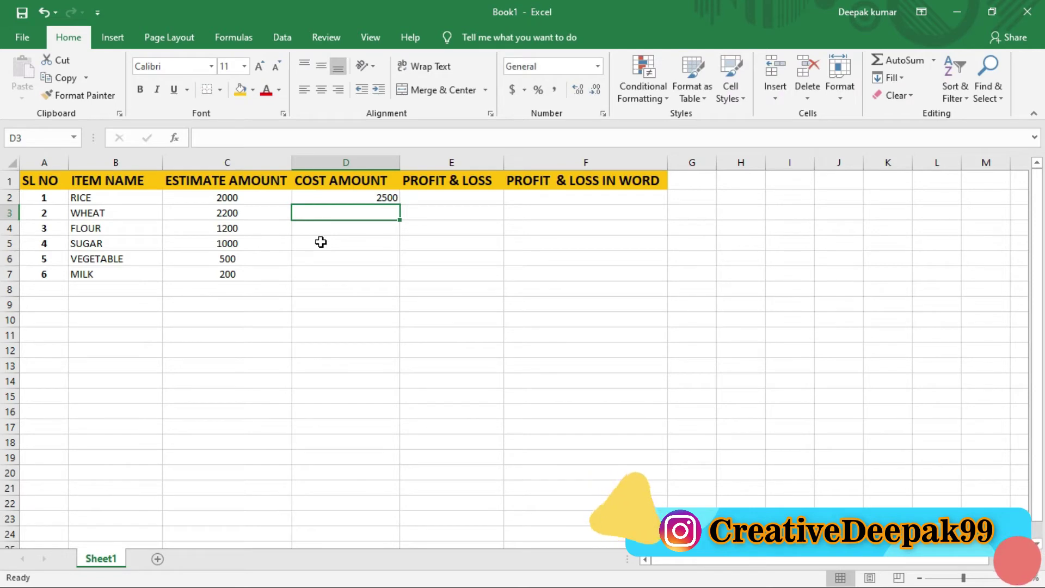
{"action": "type", "text": "2000"}
{"action": "key", "text": "Return"}
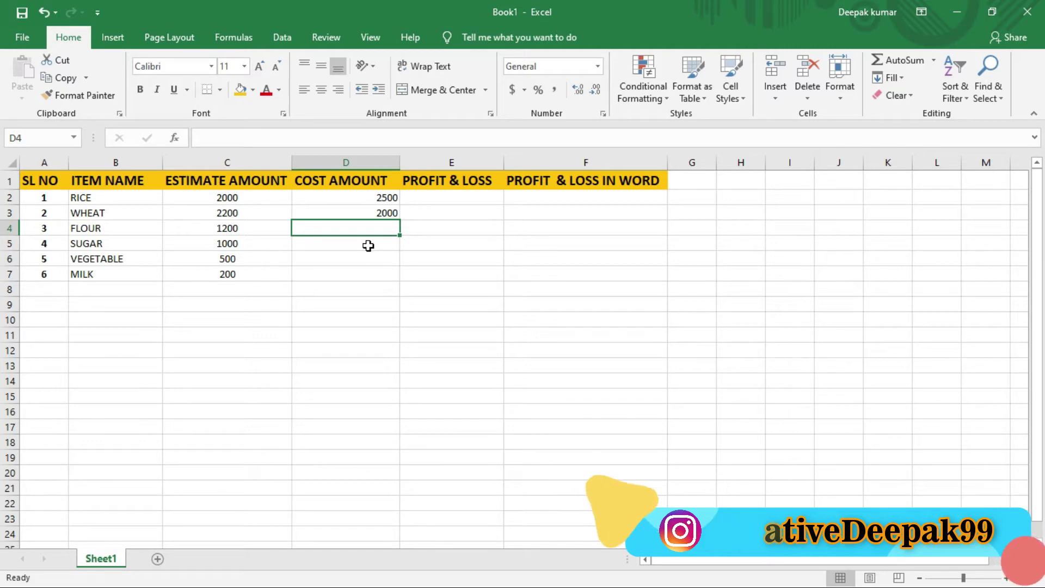
{"action": "type", "text": "1100"}
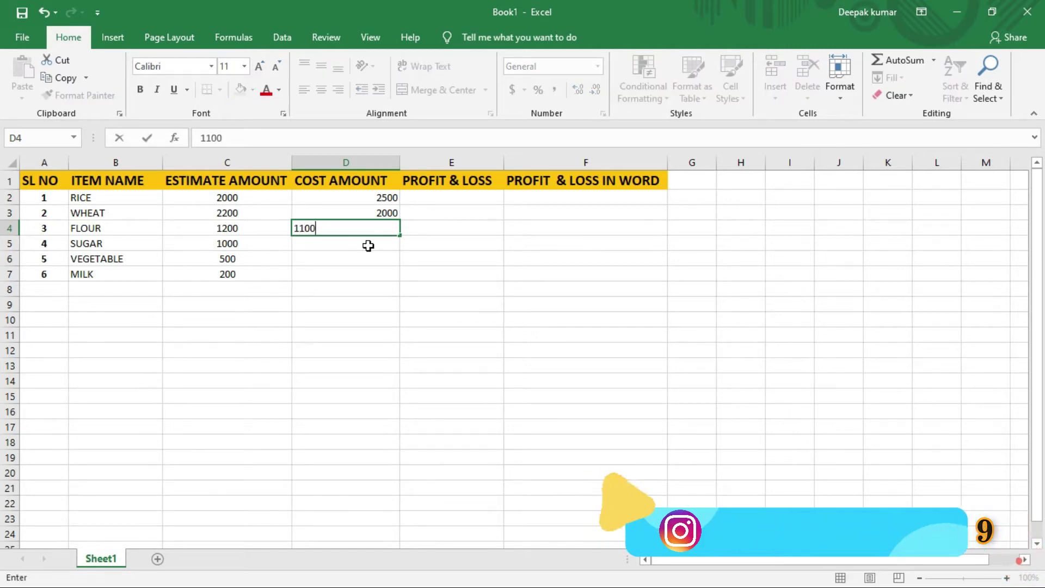
{"action": "key", "text": "Return"}
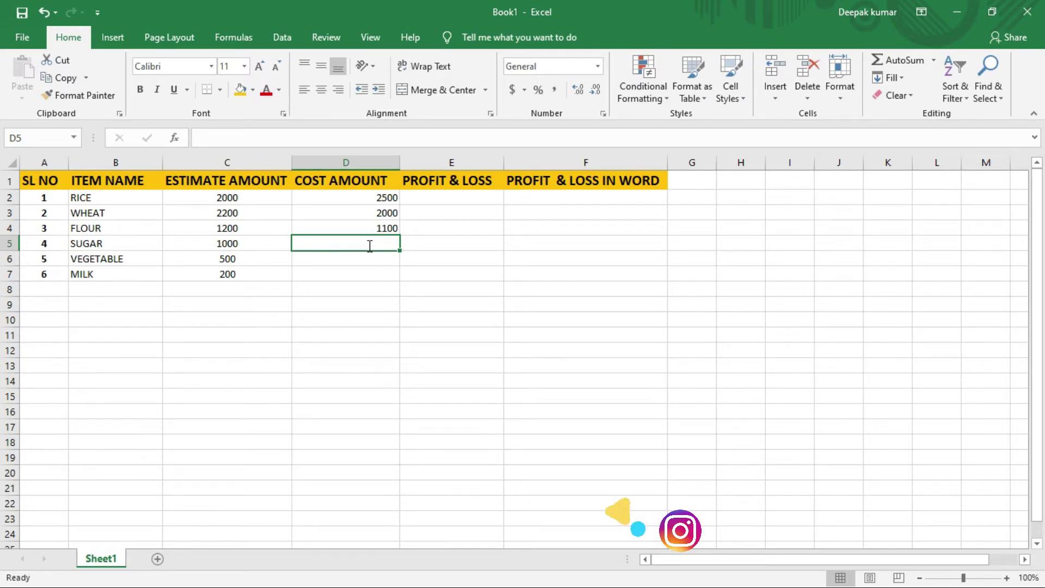
{"action": "type", "text": "1300"}
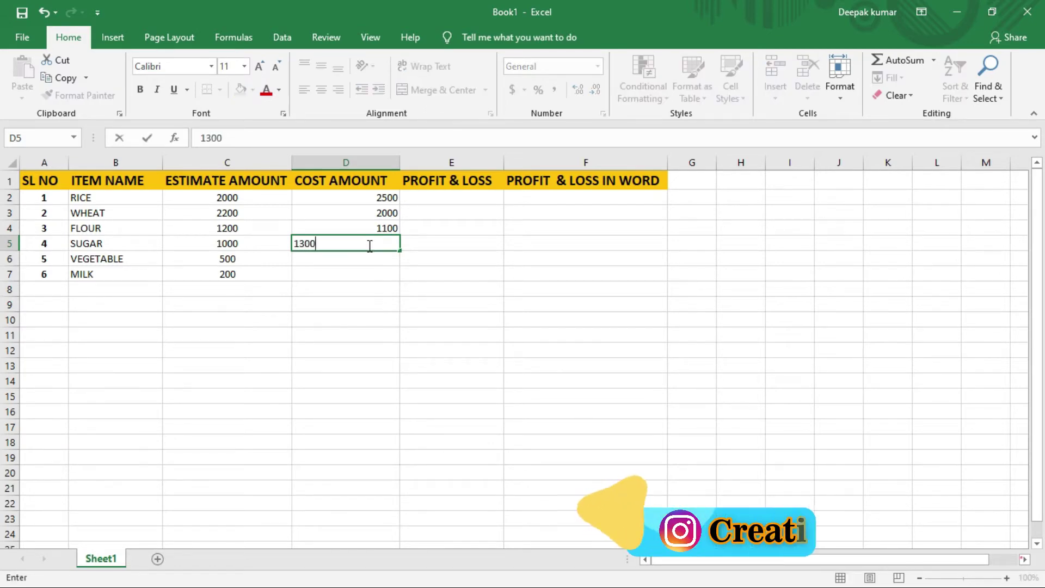
{"action": "key", "text": "Return"}
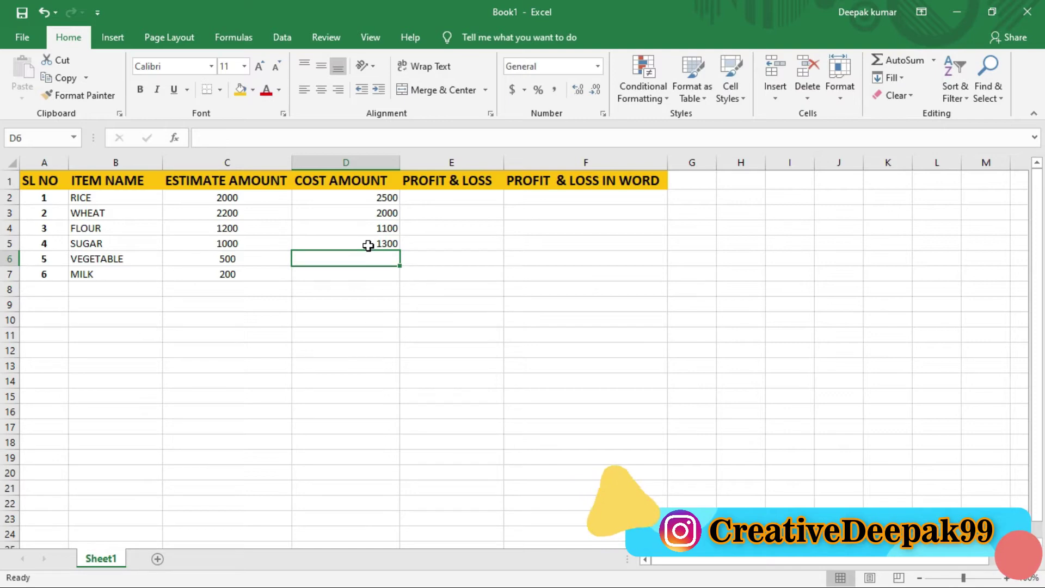
{"action": "type", "text": "450"}
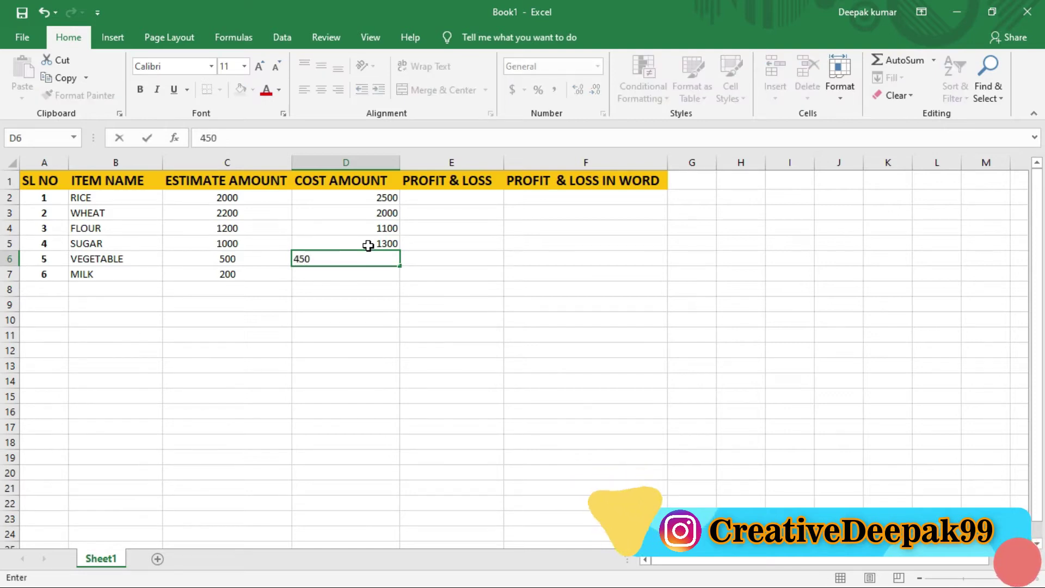
{"action": "key", "text": "Return"}
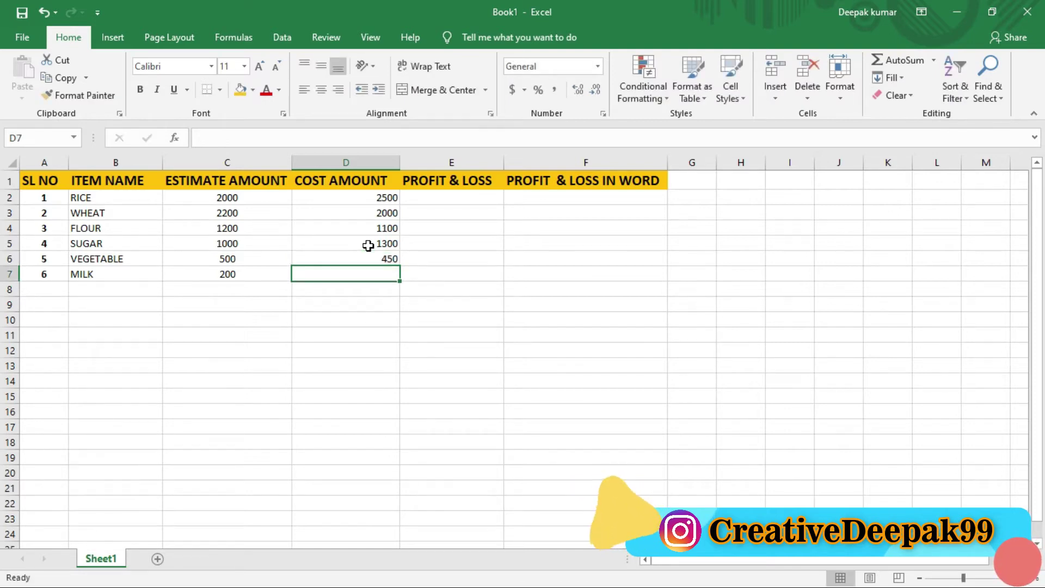
{"action": "type", "text": "200"}
{"action": "key", "text": "Return"}
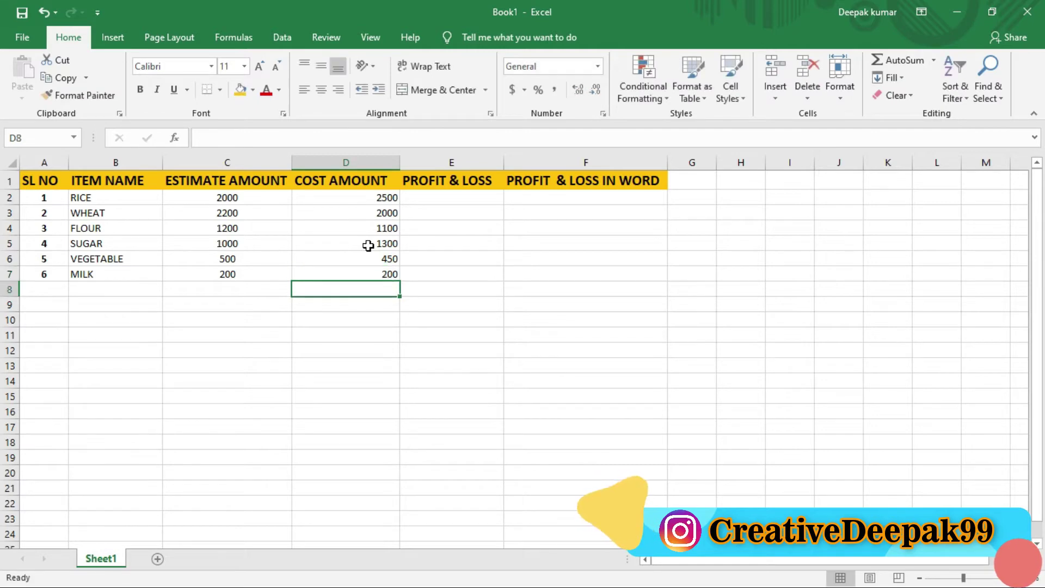
Centre the cost amounts in D2:D7
{"action": "left_click_drag", "start_coordinate": [340, 199], "coordinate": [345, 279]}
{"action": "left_click", "coordinate": [322, 89]}
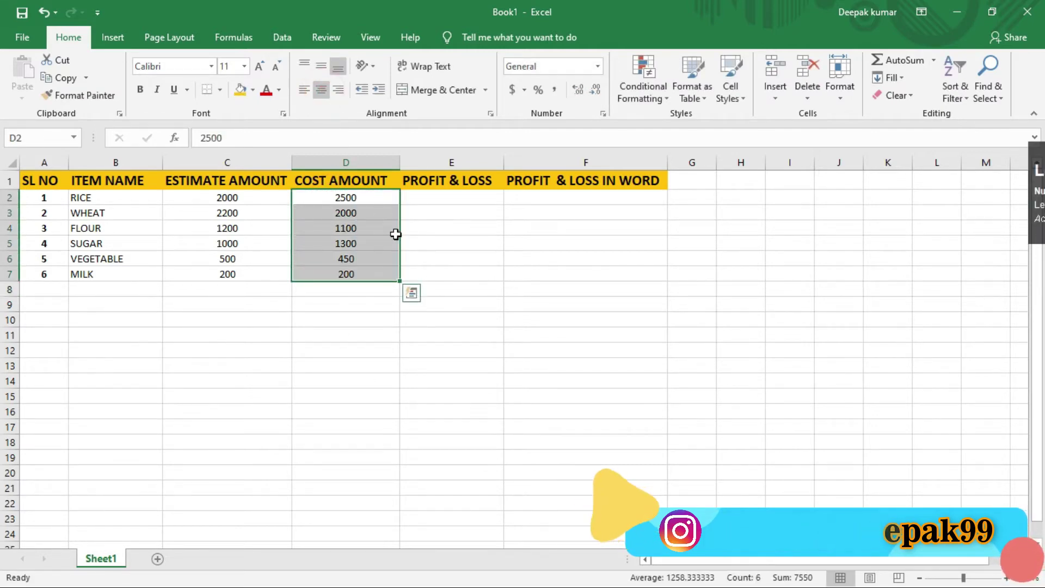
{"action": "left_click", "coordinate": [380, 202]}
{"action": "left_click", "coordinate": [452, 203]}
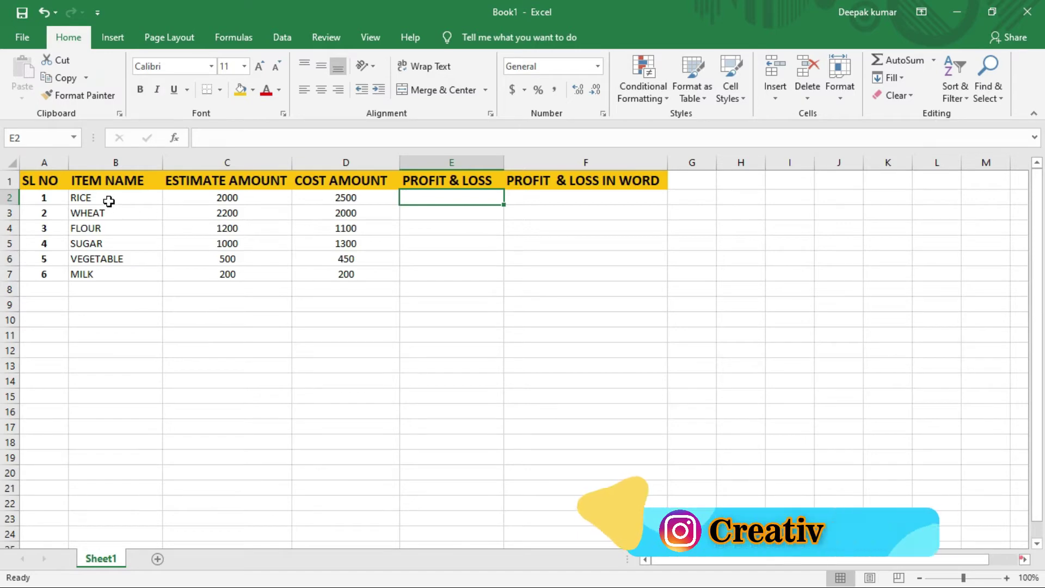
{"action": "left_click", "coordinate": [206, 197]}
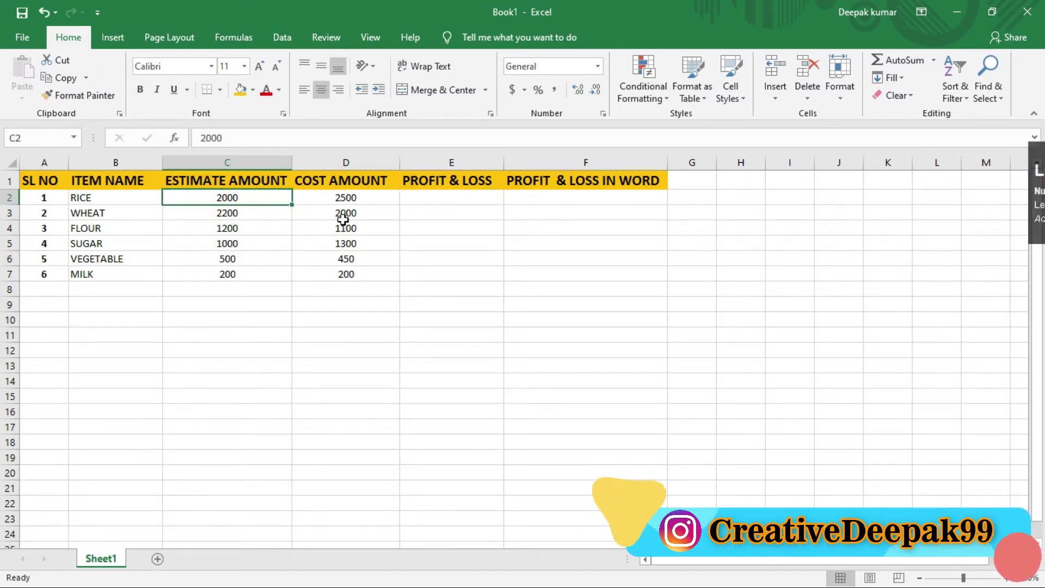
{"action": "left_click", "coordinate": [321, 198]}
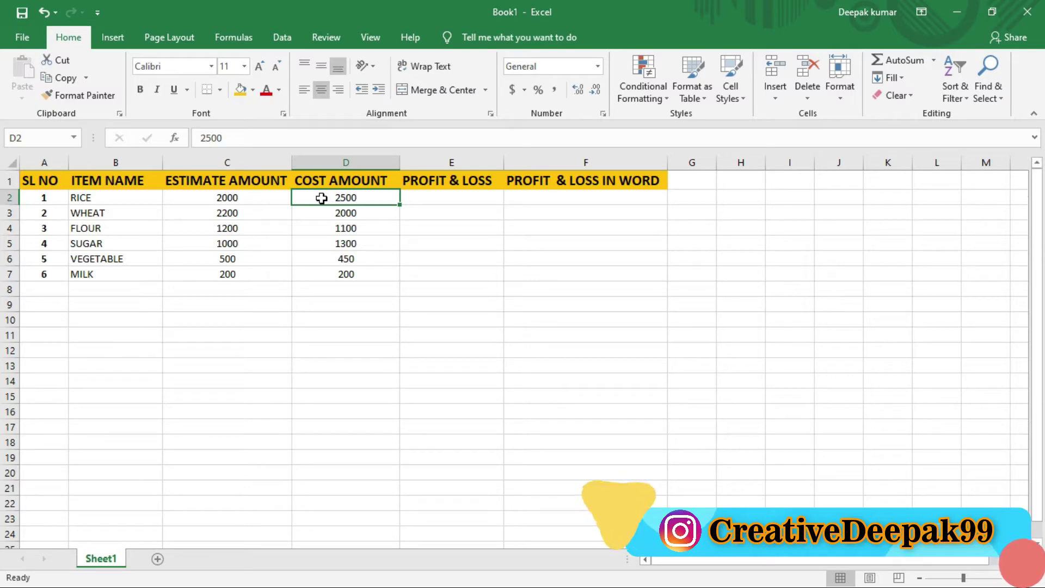
{"action": "left_click", "coordinate": [424, 197]}
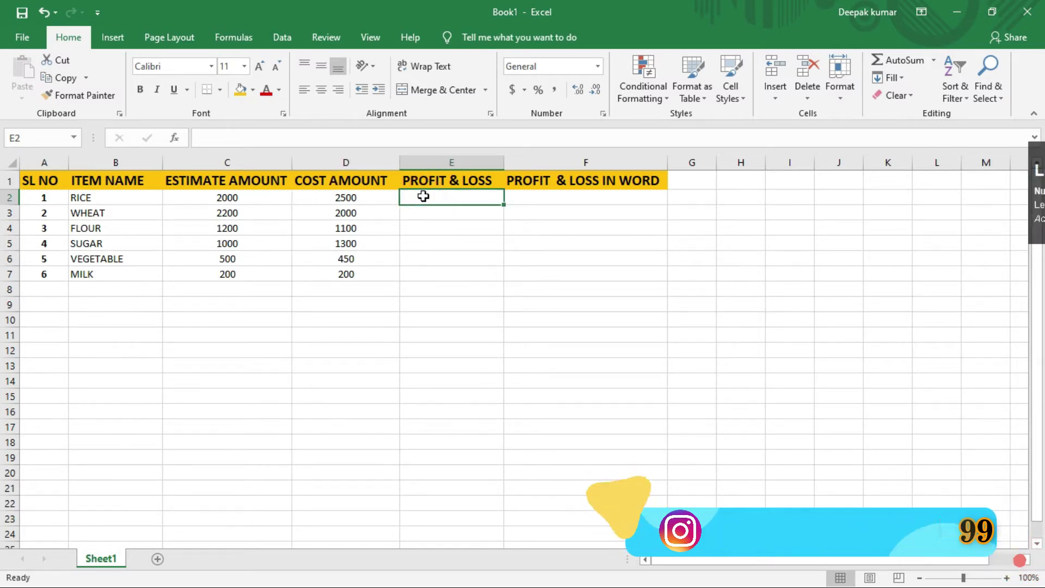
{"action": "left_click", "coordinate": [582, 205]}
Begin a parenthesised formula in E2 that subtracts the cost amount in D2 from the estimate amount in C2
{"action": "left_click", "coordinate": [472, 199]}
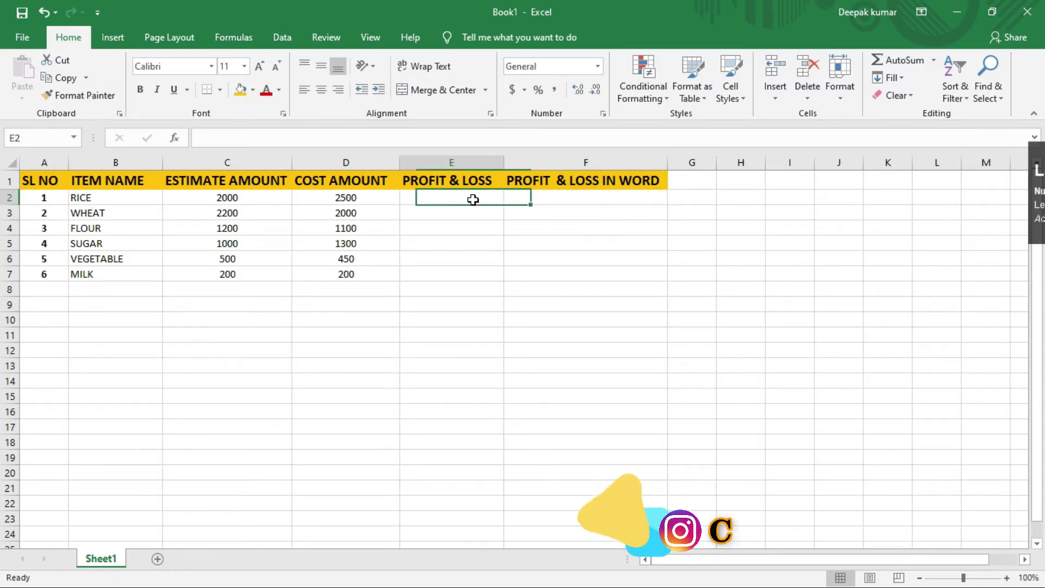
{"action": "type", "text": "="}
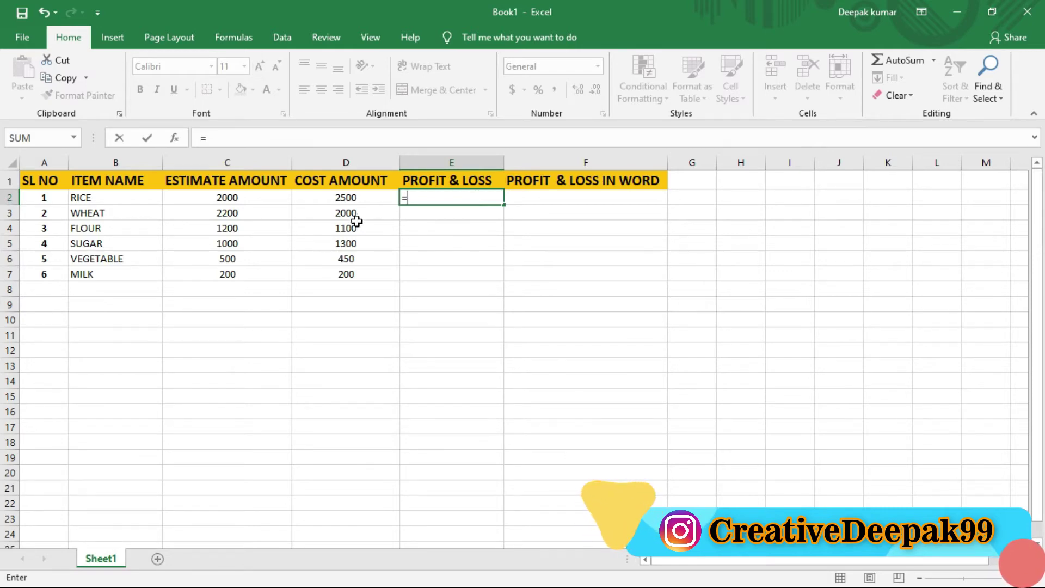
{"action": "type", "text": "("}
{"action": "left_click", "coordinate": [255, 198]}
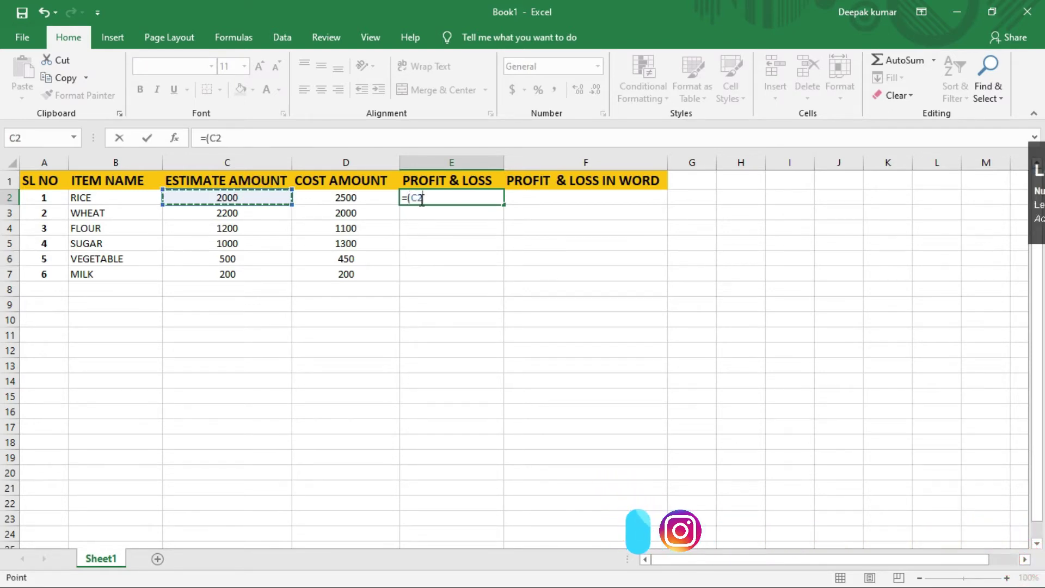
{"action": "type", "text": "-"}
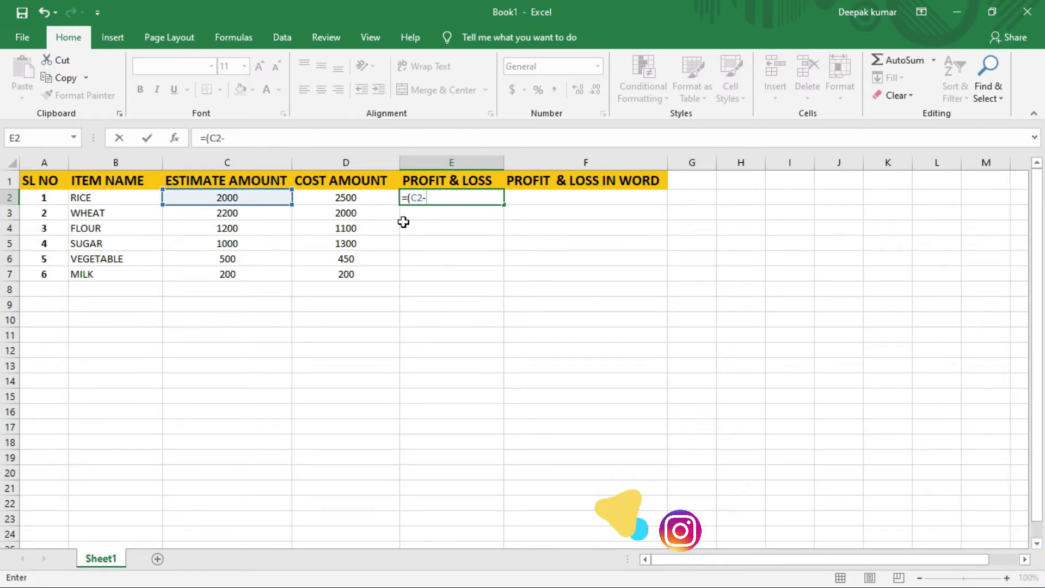
{"action": "left_click", "coordinate": [360, 198]}
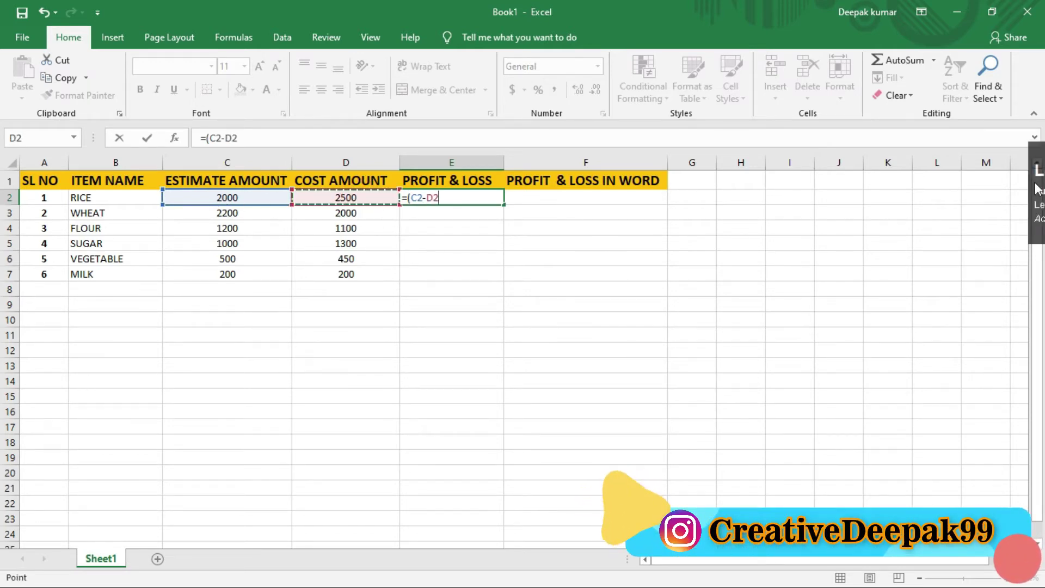
{"action": "left_click_drag", "start_coordinate": [1035, 183], "coordinate": [391, 93]}
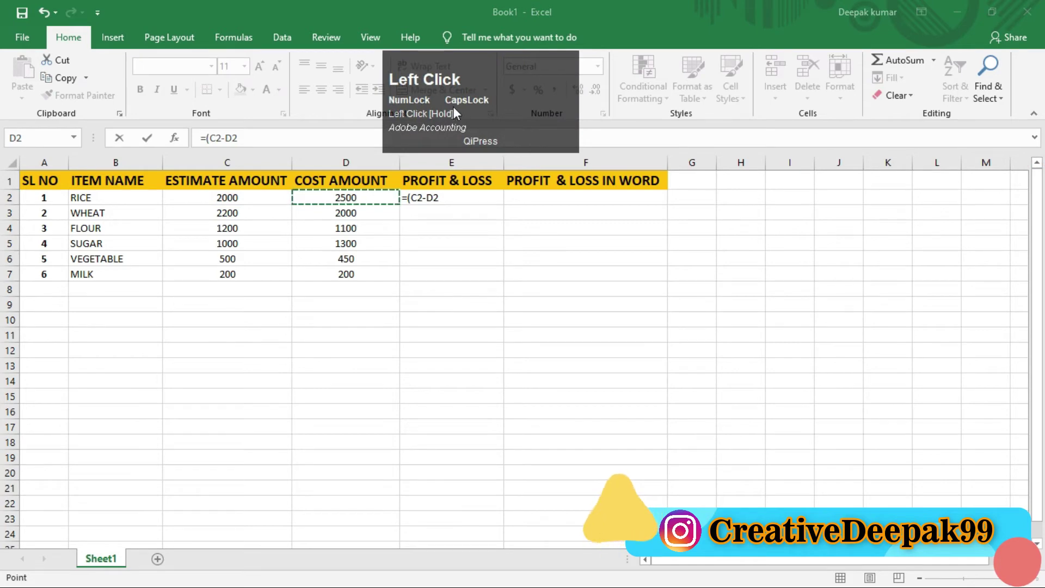
{"action": "left_click_drag", "start_coordinate": [454, 108], "coordinate": [183, 346]}
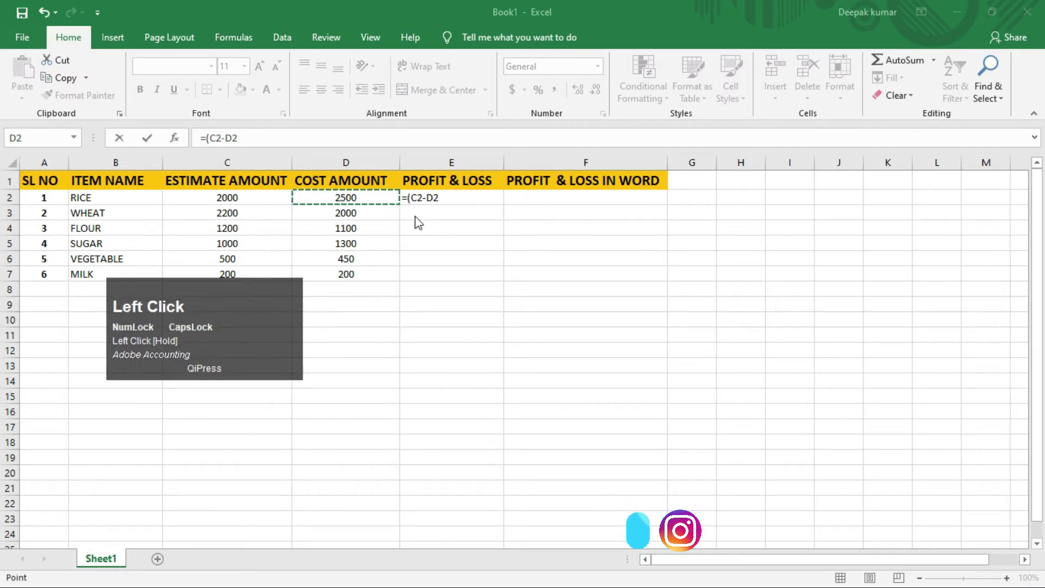
{"action": "left_click", "coordinate": [447, 198]}
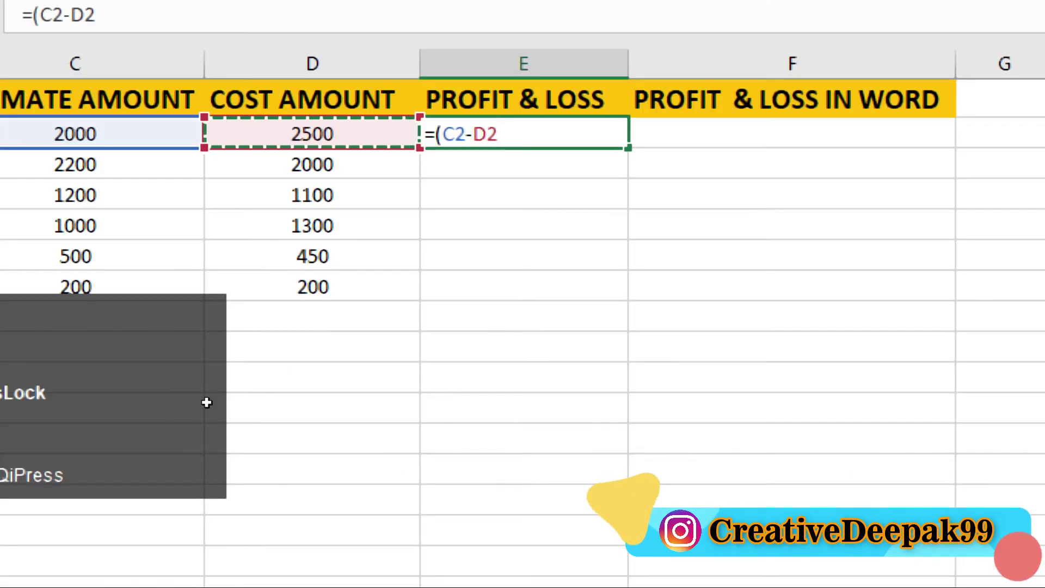
{"action": "left_click", "coordinate": [115, 313]}
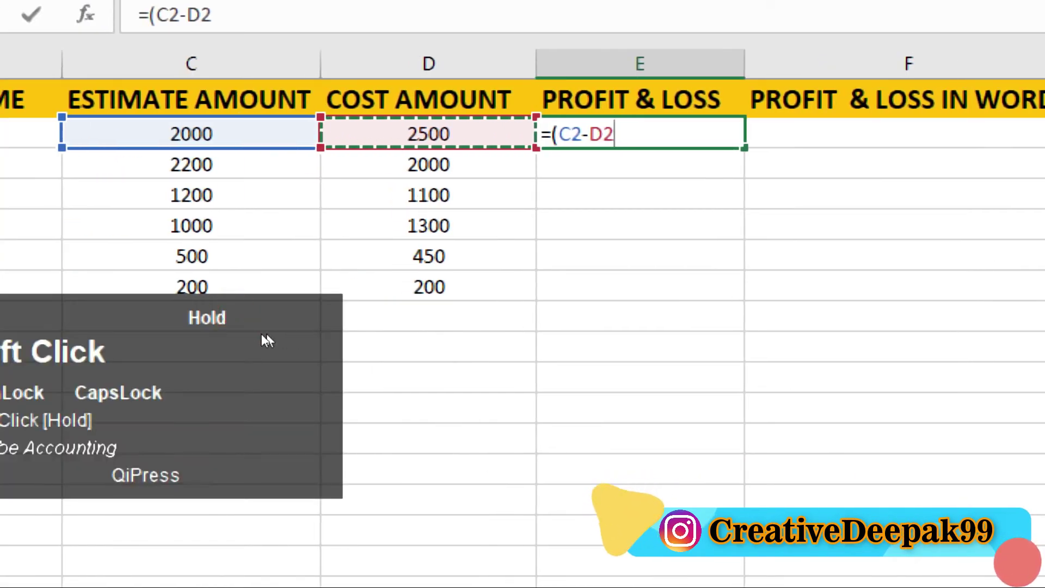
{"action": "left_click", "coordinate": [261, 334]}
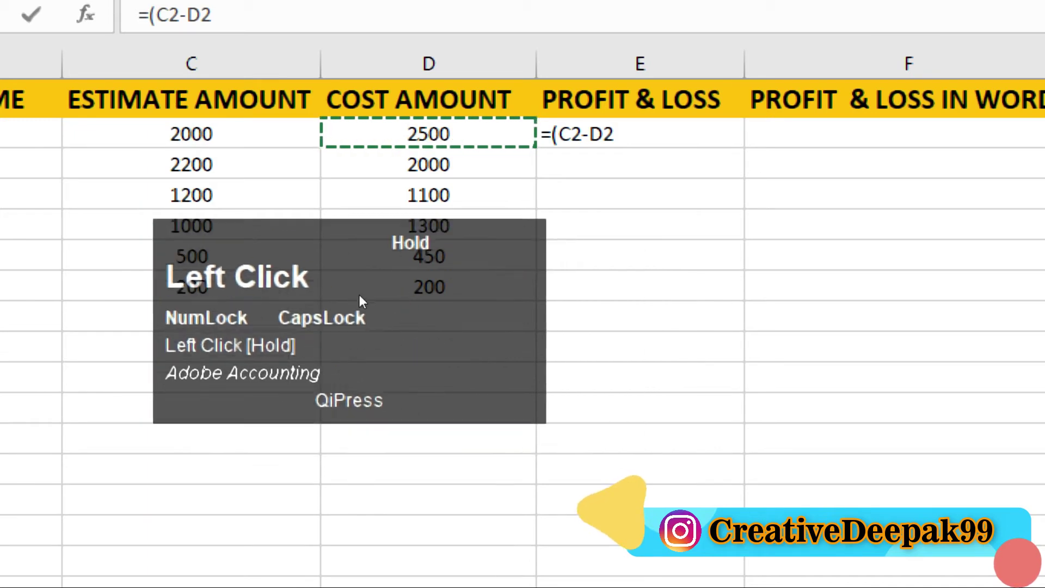
Complete the profit and loss formula in E2 as =(C2-D2) and enter it
{"action": "left_click", "coordinate": [449, 196]}
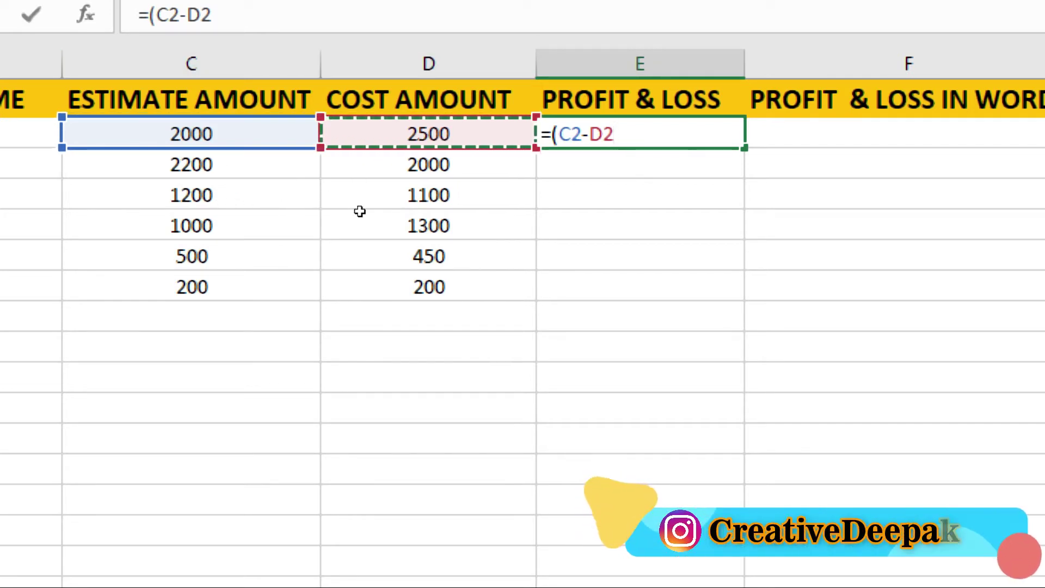
{"action": "type", "text": ")"}
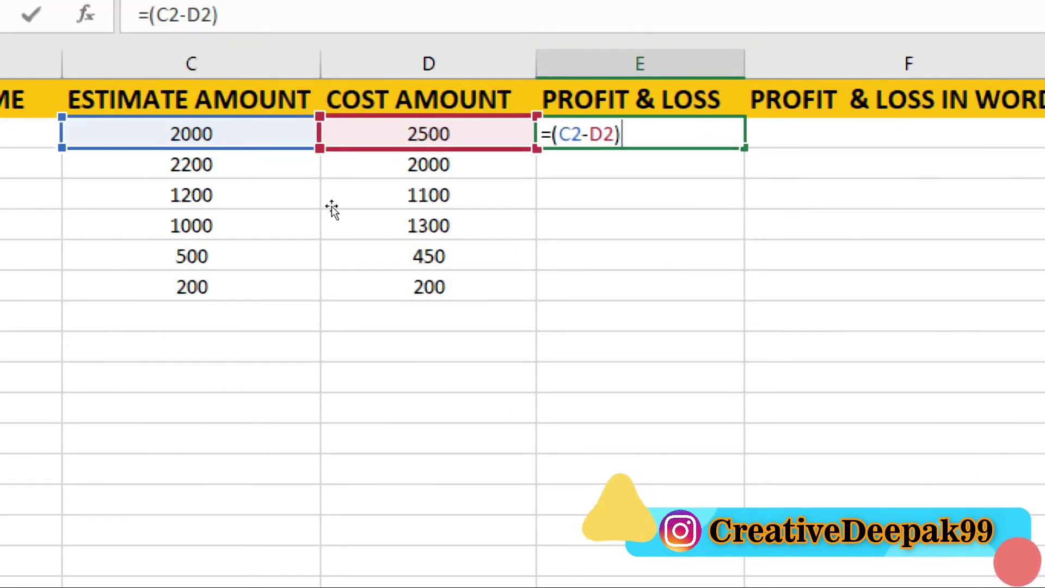
{"action": "key", "text": "Return"}
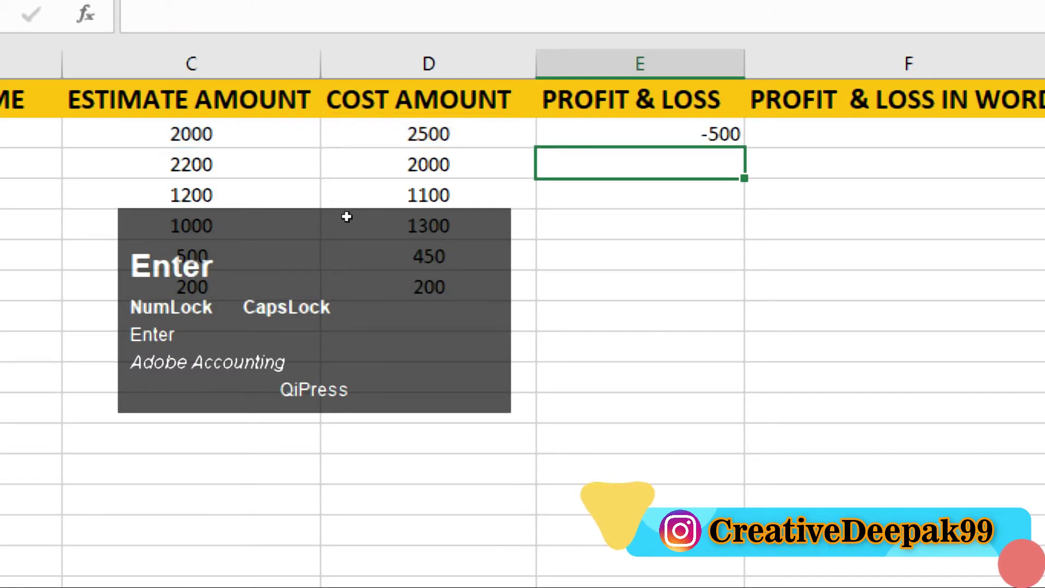
Fill the profit and loss formula from E2 down through E7
{"action": "left_click", "coordinate": [663, 134]}
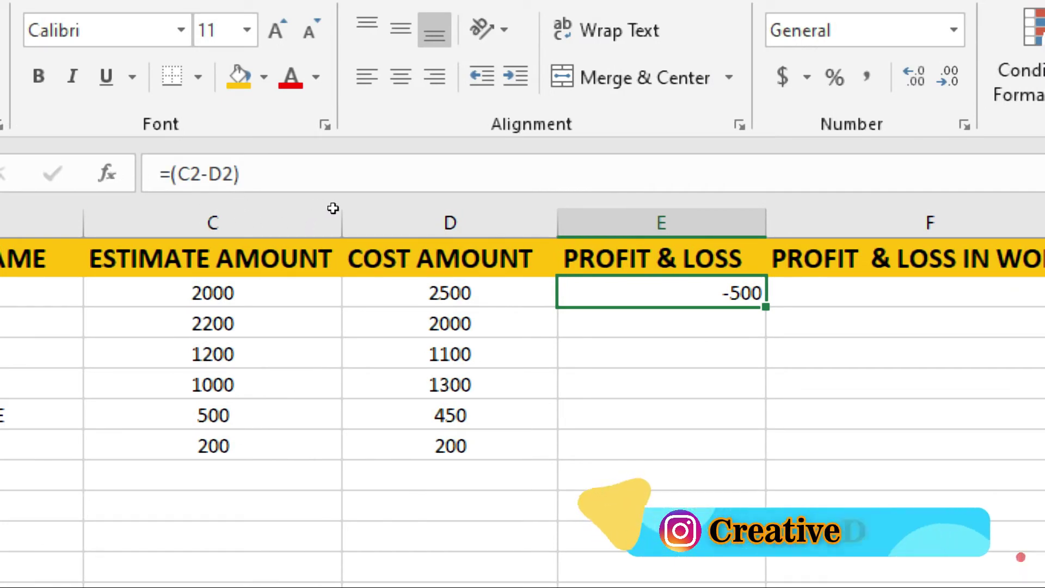
{"action": "left_click_drag", "start_coordinate": [436, 198], "coordinate": [434, 272]}
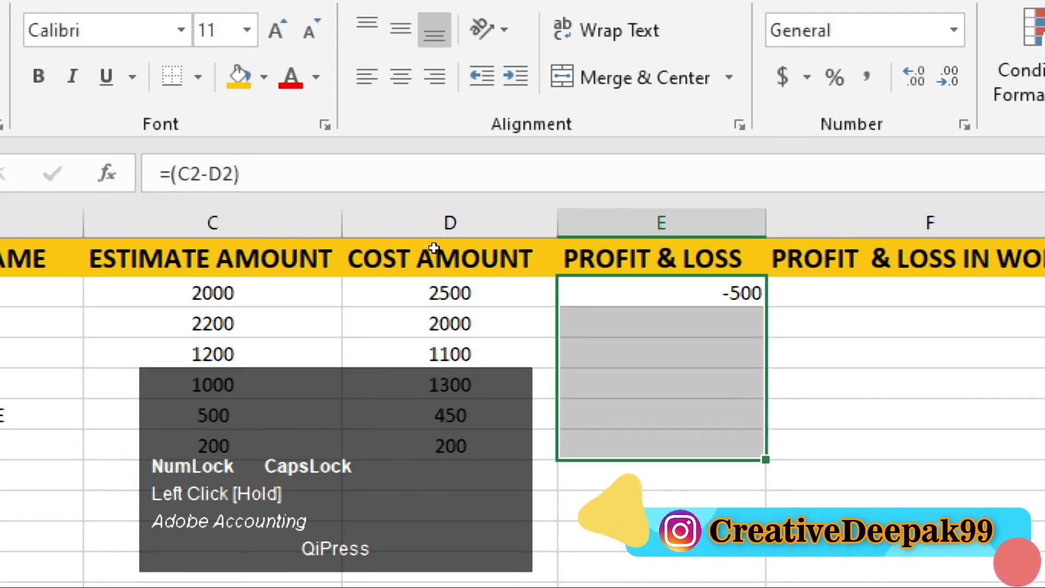
{"action": "key", "text": "ctrl+d"}
{"action": "left_click", "coordinate": [462, 275]}
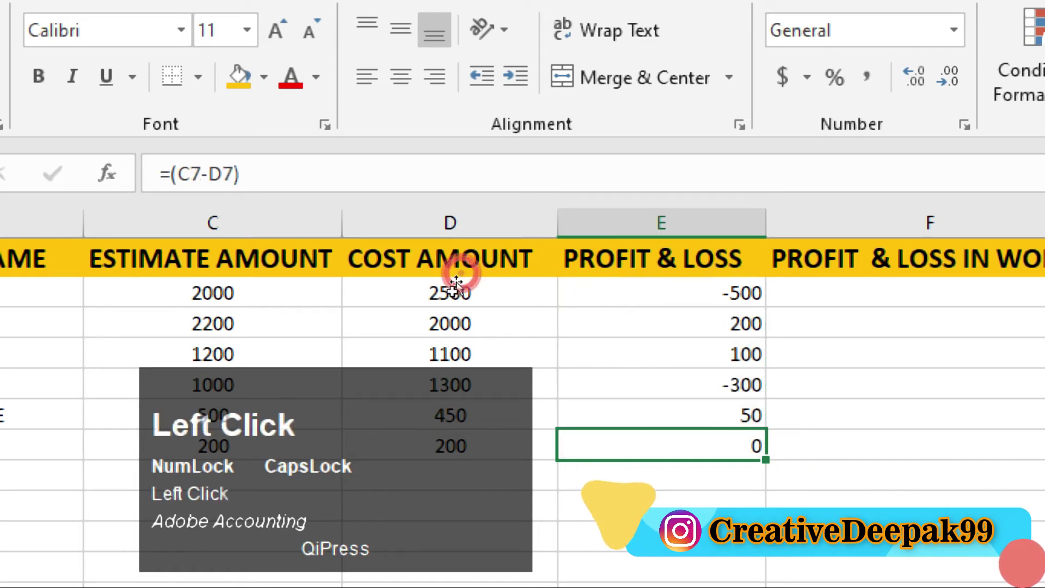
Check the profit and loss formulas in E2:E7 against each row's estimate amount and cost amount
{"action": "left_click_drag", "start_coordinate": [312, 251], "coordinate": [313, 314]}
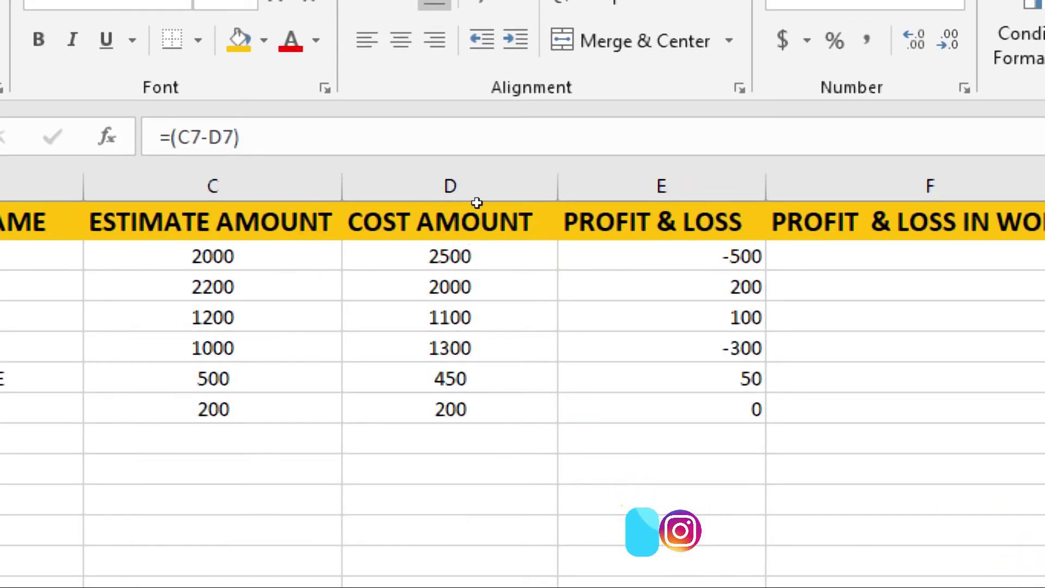
{"action": "left_click", "coordinate": [471, 198]}
{"action": "left_click", "coordinate": [471, 199]}
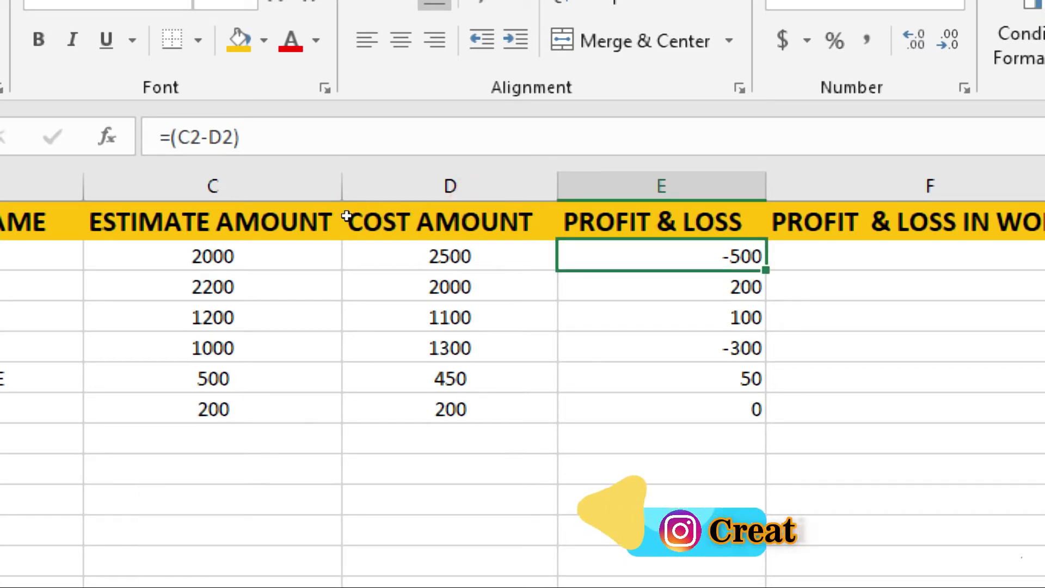
{"action": "left_click", "coordinate": [253, 213]}
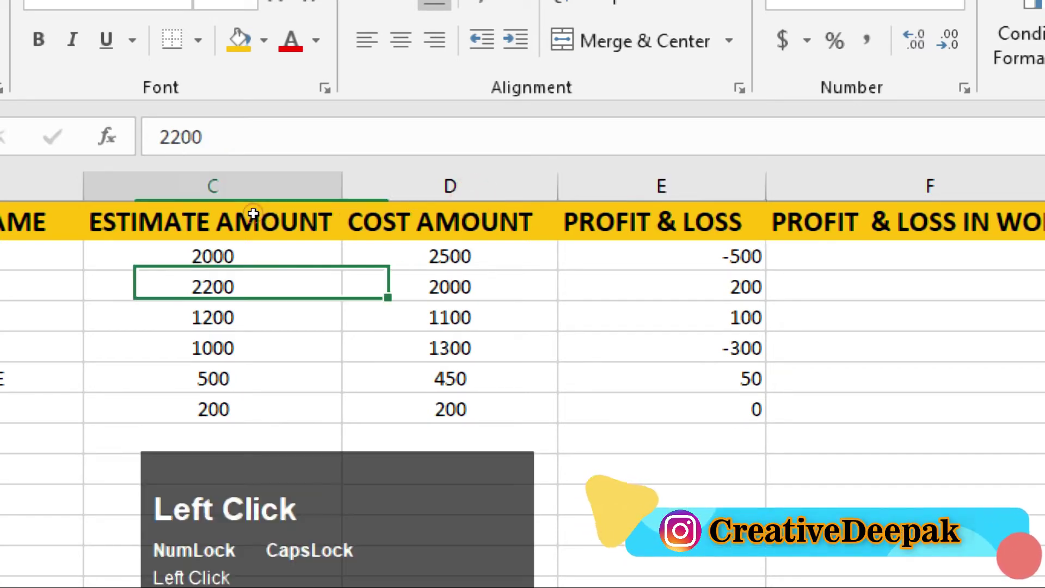
{"action": "left_click", "coordinate": [354, 218]}
{"action": "left_click", "coordinate": [478, 211]}
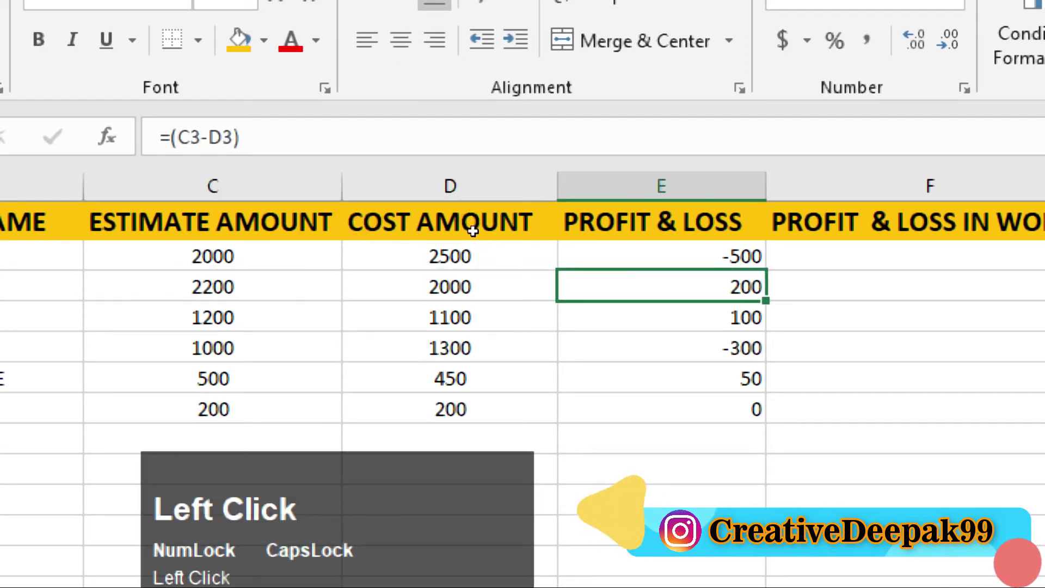
{"action": "key", "text": "Down"}
{"action": "key", "text": "Down"}
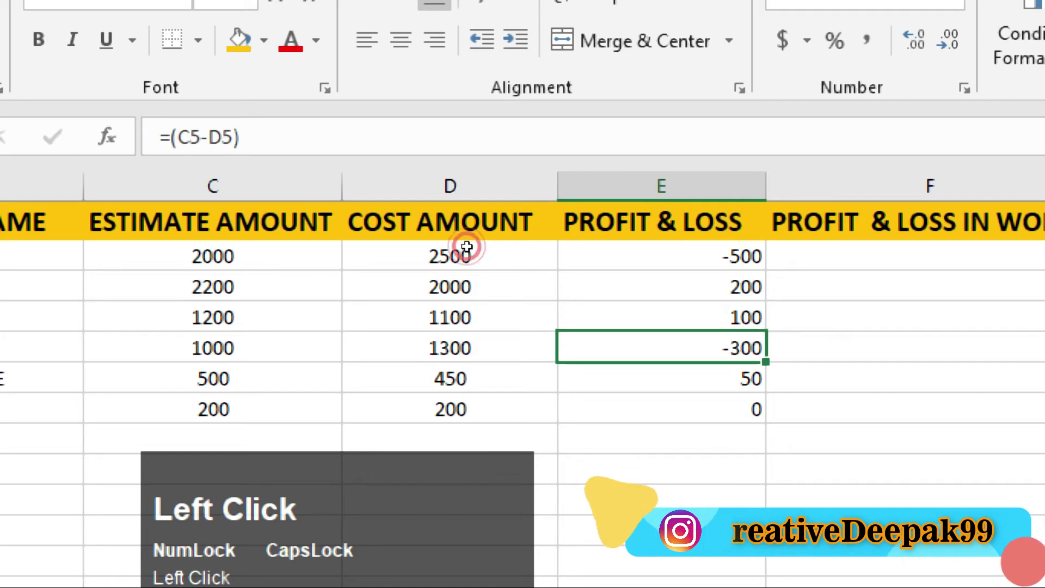
{"action": "key", "text": "Down"}
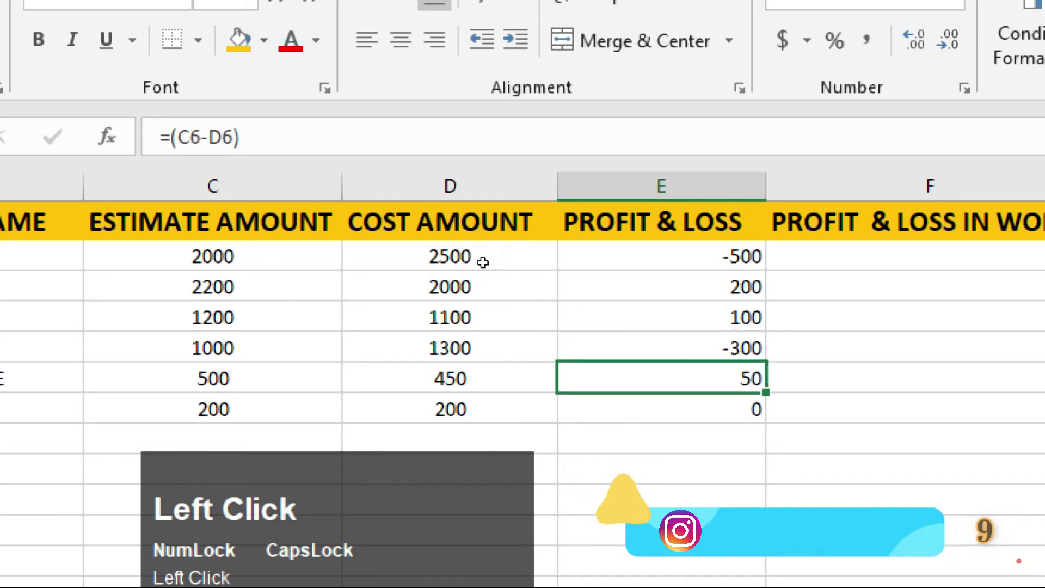
{"action": "key", "text": "Down"}
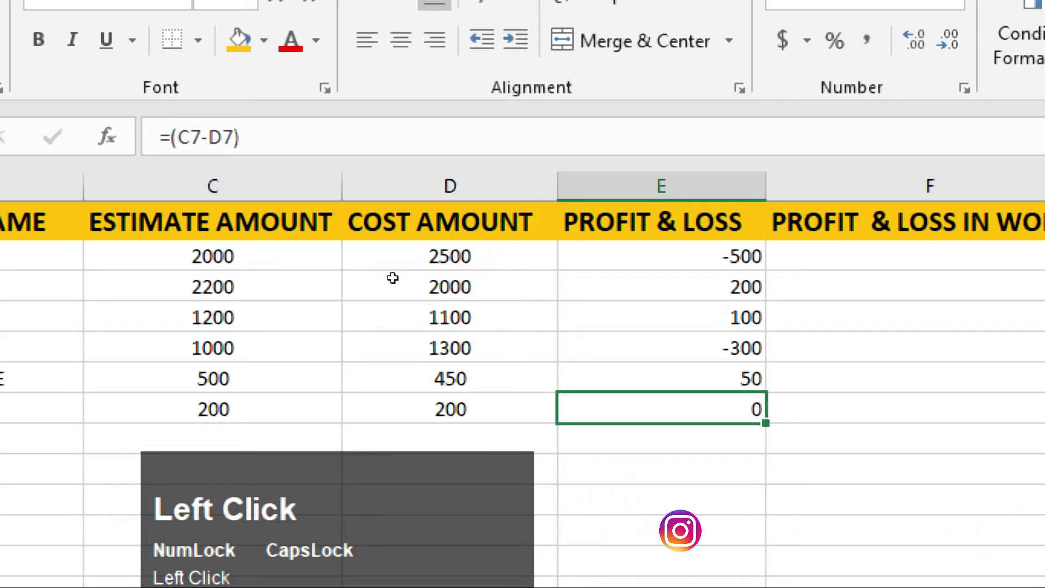
{"action": "left_click", "coordinate": [256, 278]}
{"action": "left_click", "coordinate": [331, 279]}
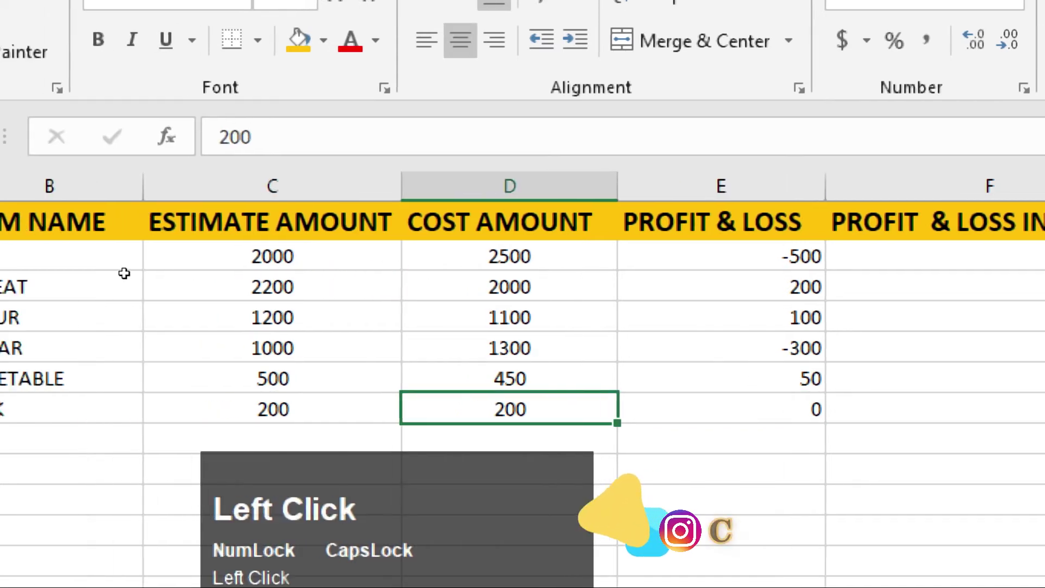
{"action": "left_click", "coordinate": [474, 273]}
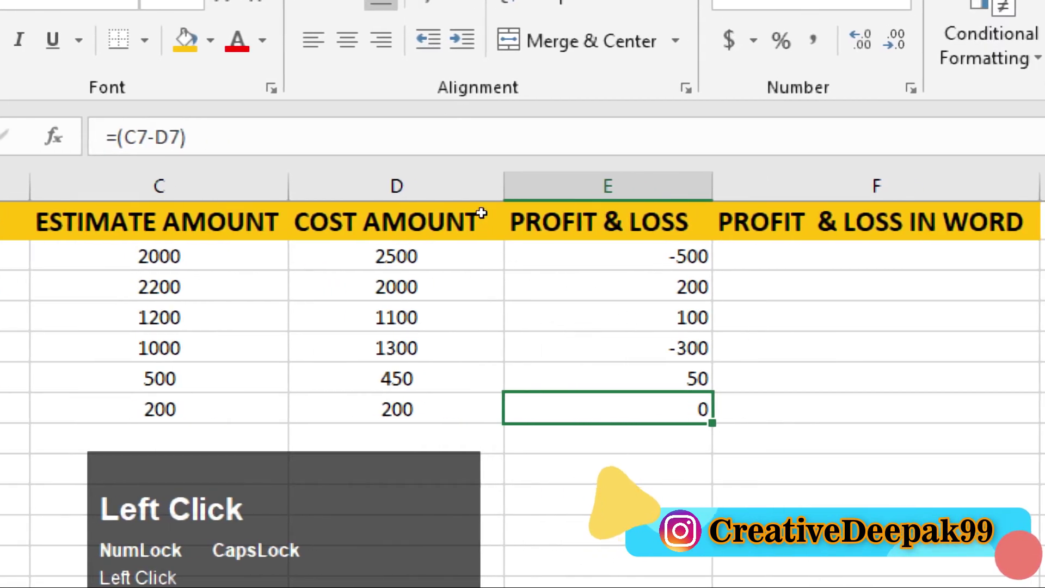
Centre the profit and loss values in E2:E7
{"action": "left_click_drag", "start_coordinate": [476, 199], "coordinate": [468, 273]}
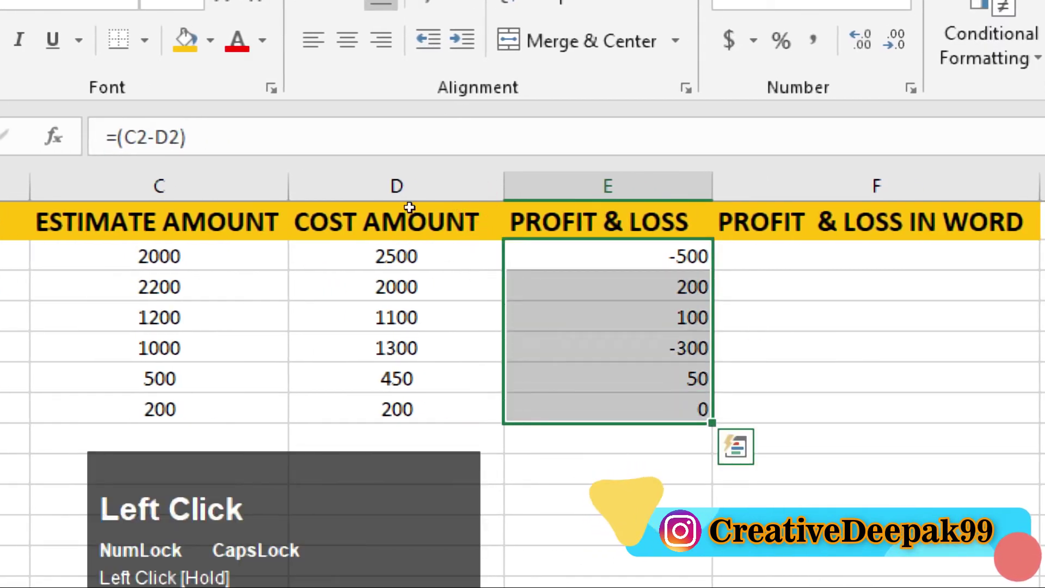
{"action": "left_click", "coordinate": [347, 40]}
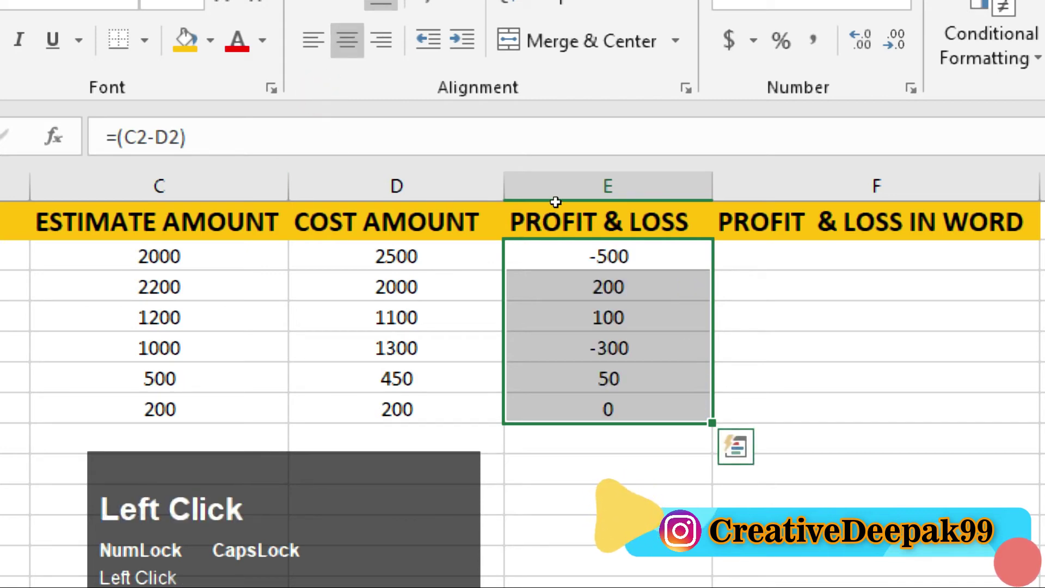
Begin an IF formula in F2 under PROFIT & LOSS IN WORD with the logical test E2>0
{"action": "left_click", "coordinate": [726, 251]}
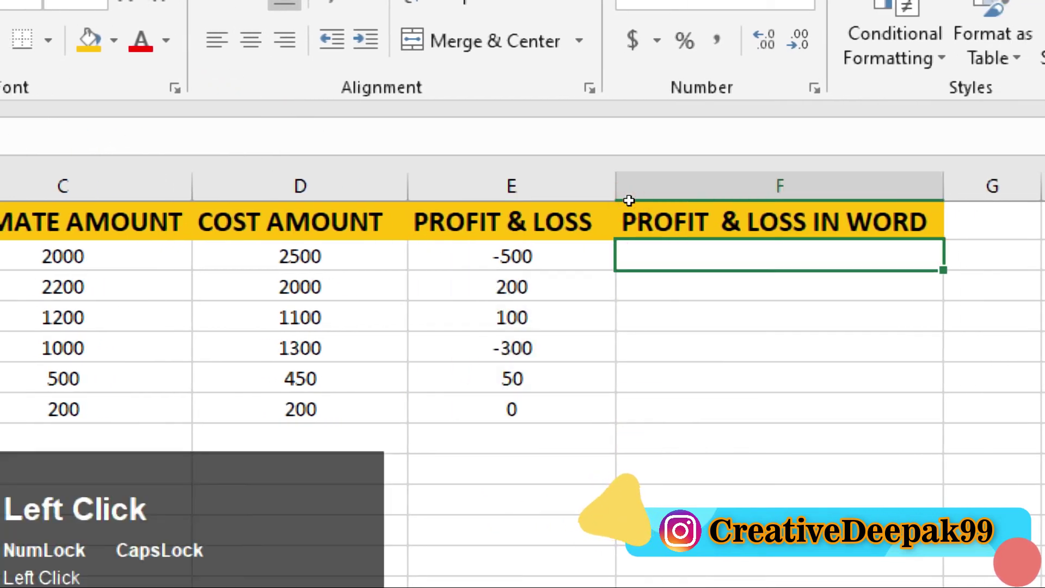
{"action": "left_click_drag", "start_coordinate": [353, 317], "coordinate": [466, 96]}
{"action": "left_click", "coordinate": [546, 197]}
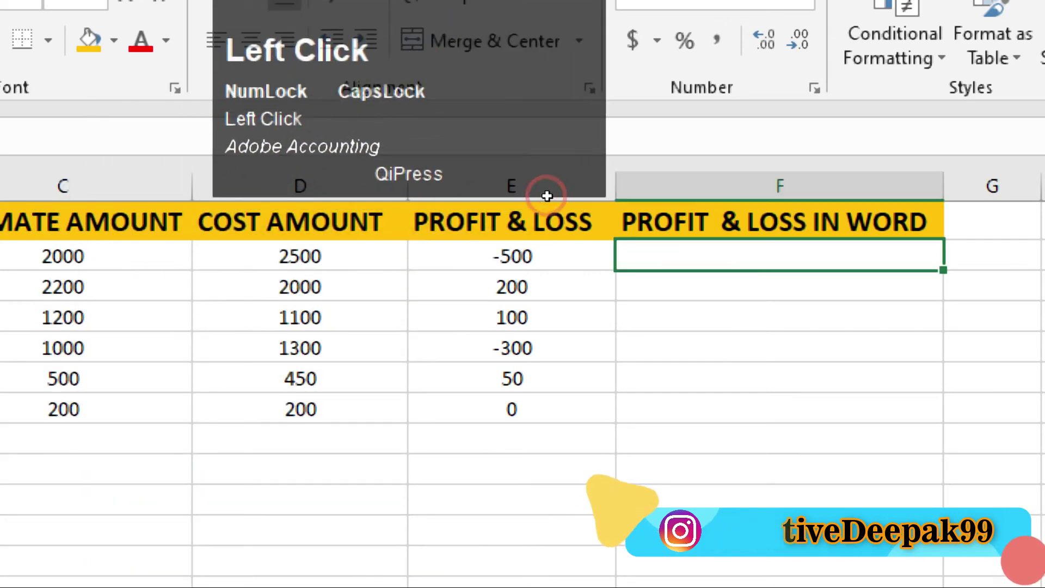
{"action": "type", "text": "=IF"}
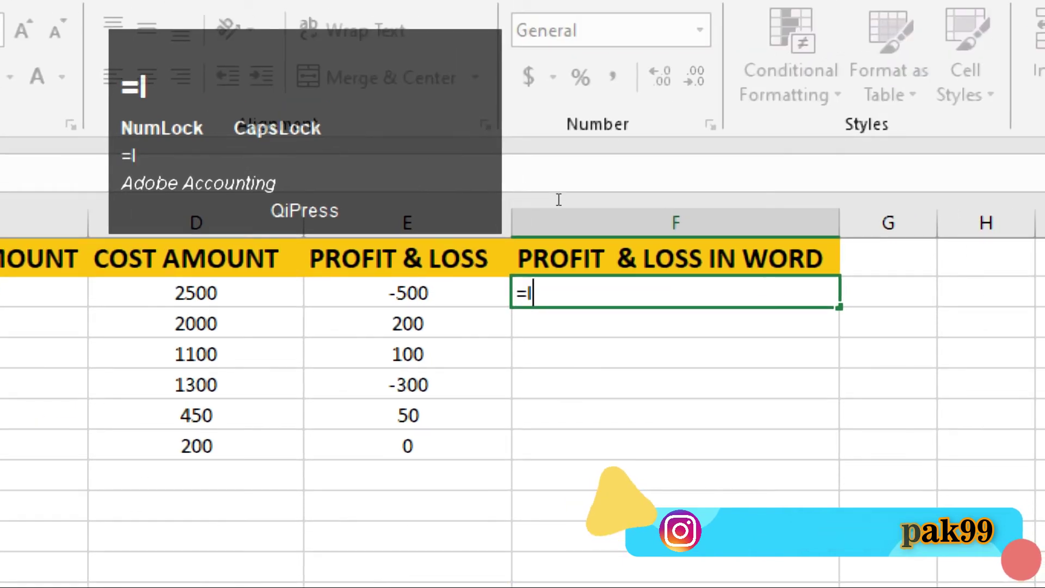
{"action": "type", "text": "("}
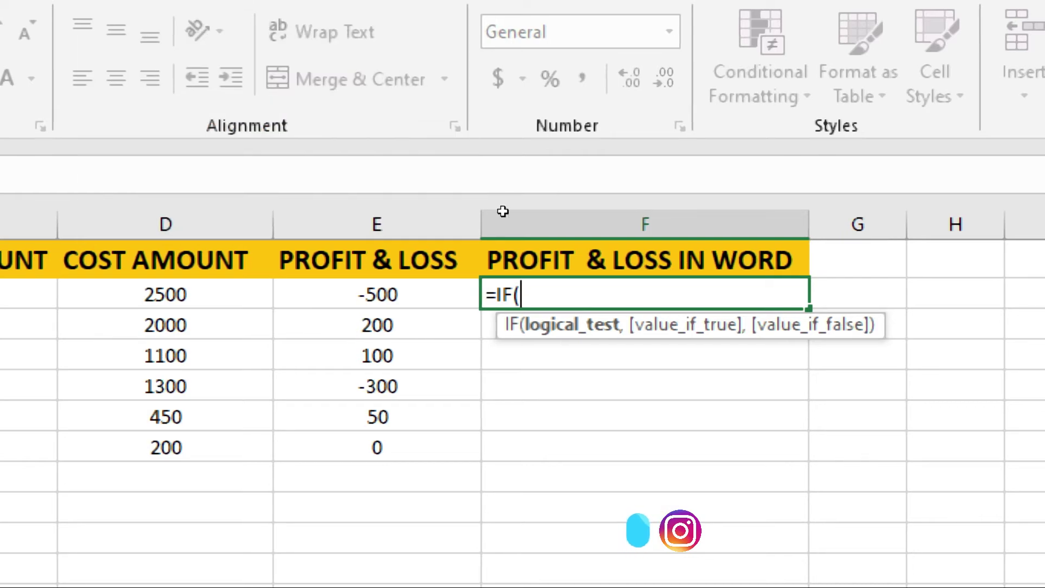
{"action": "left_click", "coordinate": [467, 201]}
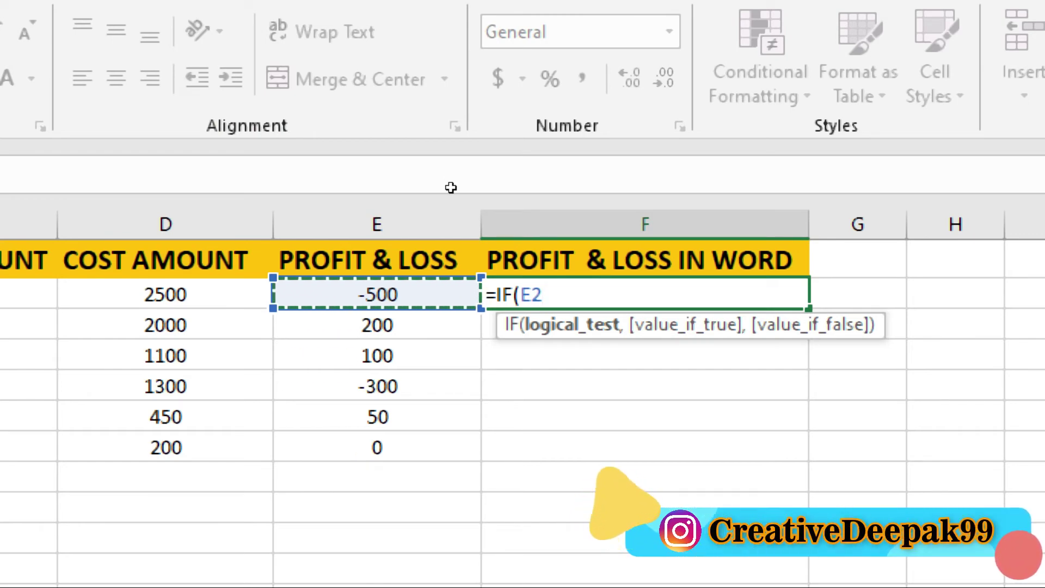
{"action": "key", "text": "shift"}
{"action": "type", "text": "<"}
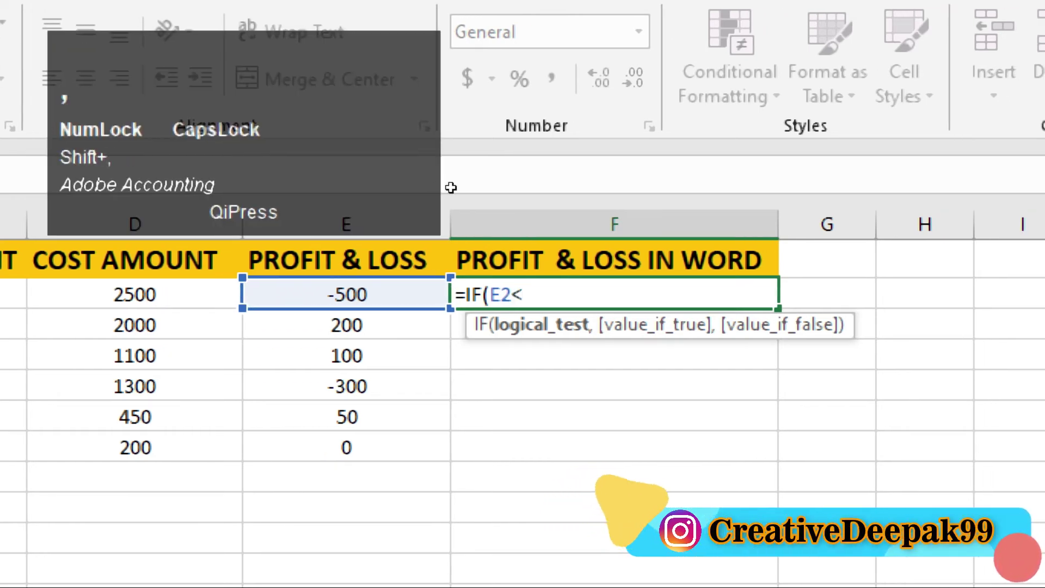
{"action": "key", "text": "BackSpace"}
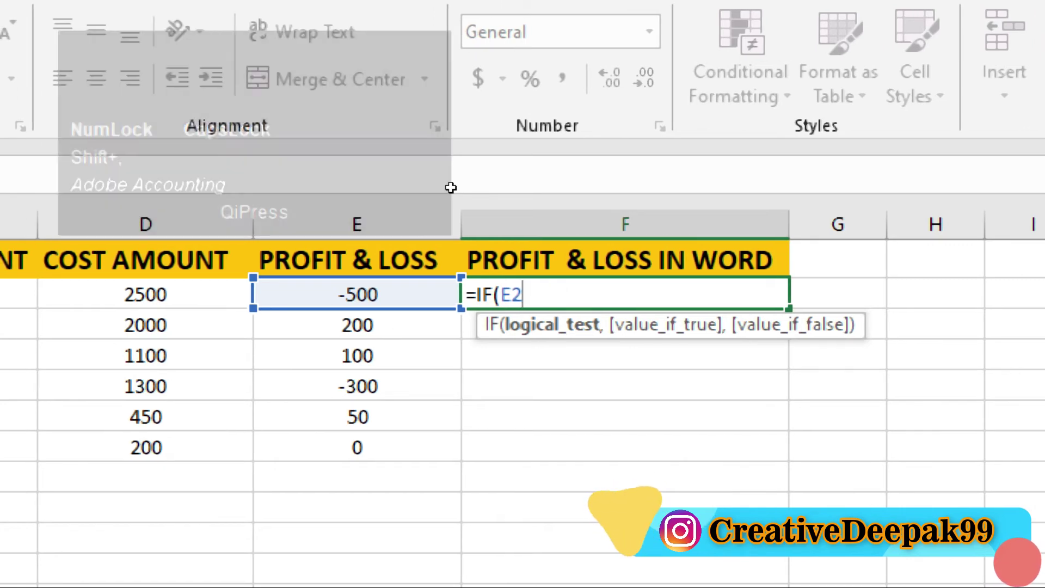
{"action": "type", "text": ">"}
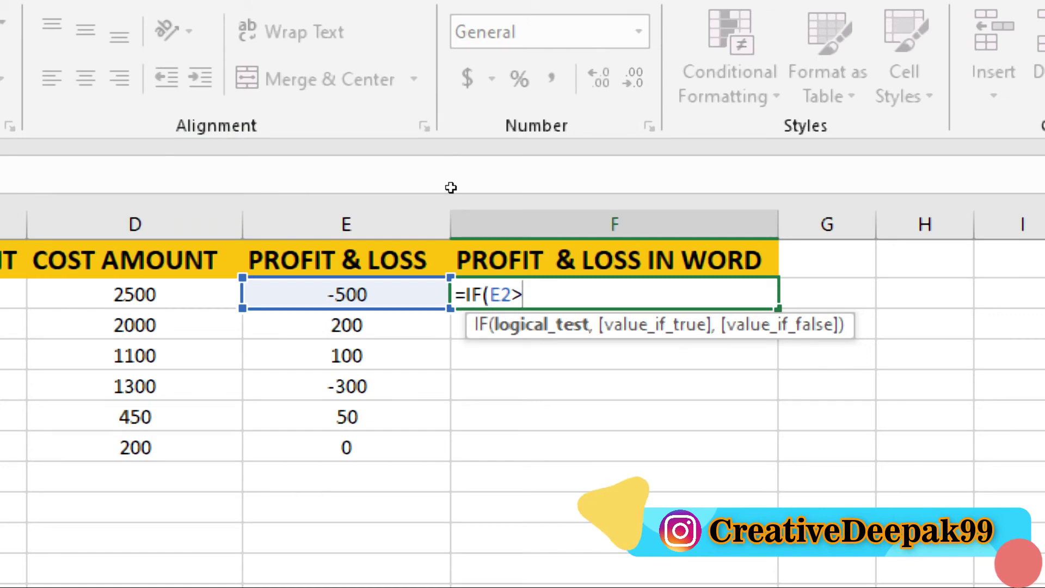
{"action": "type", "text": "0"}
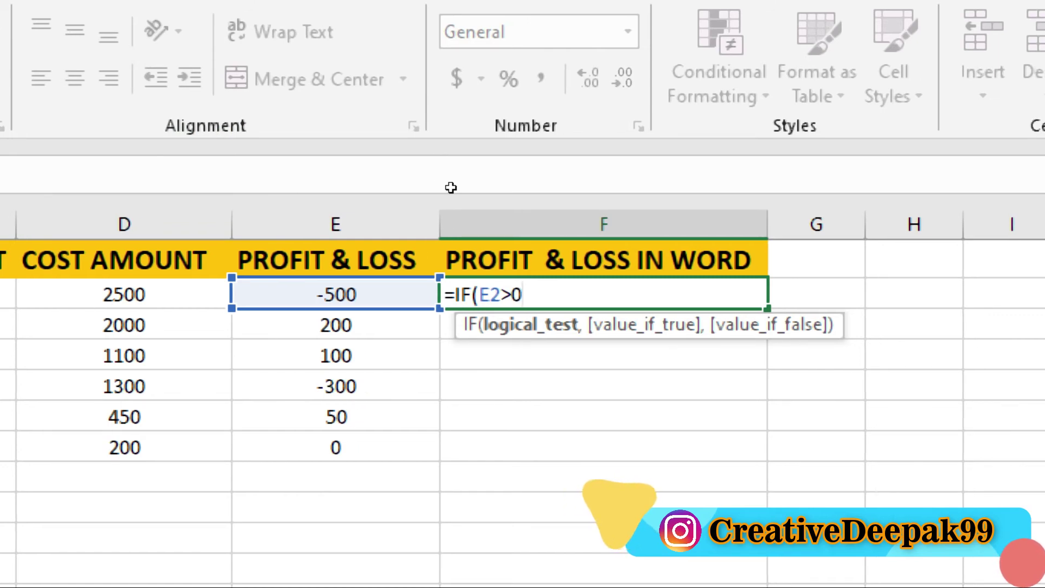
{"action": "type", "text": ","}
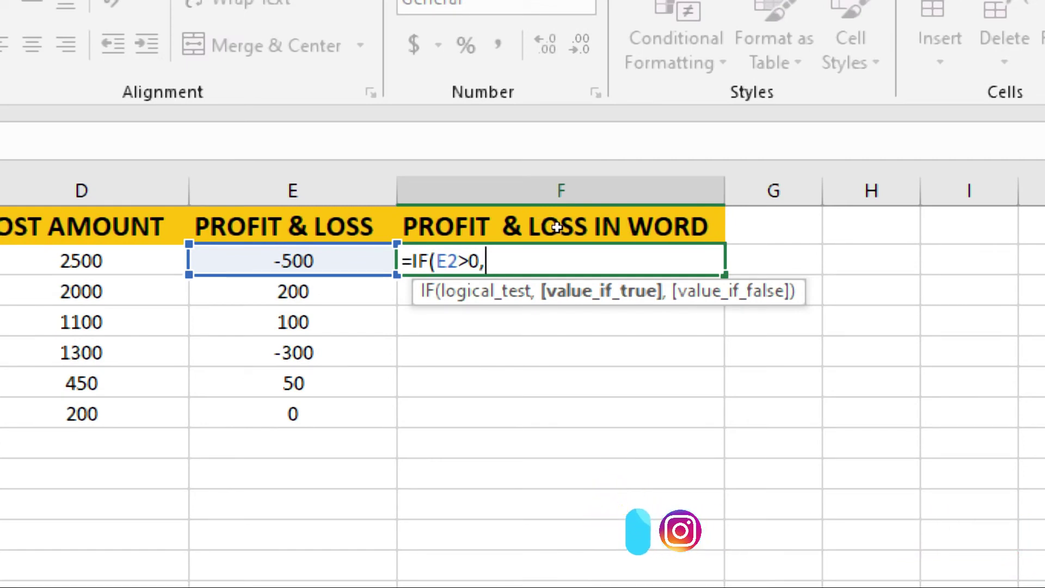
Complete the F2 formula as =IF(E2>0,"PROFIT","LOSS") and enter it
{"action": "type", "text": "\""}
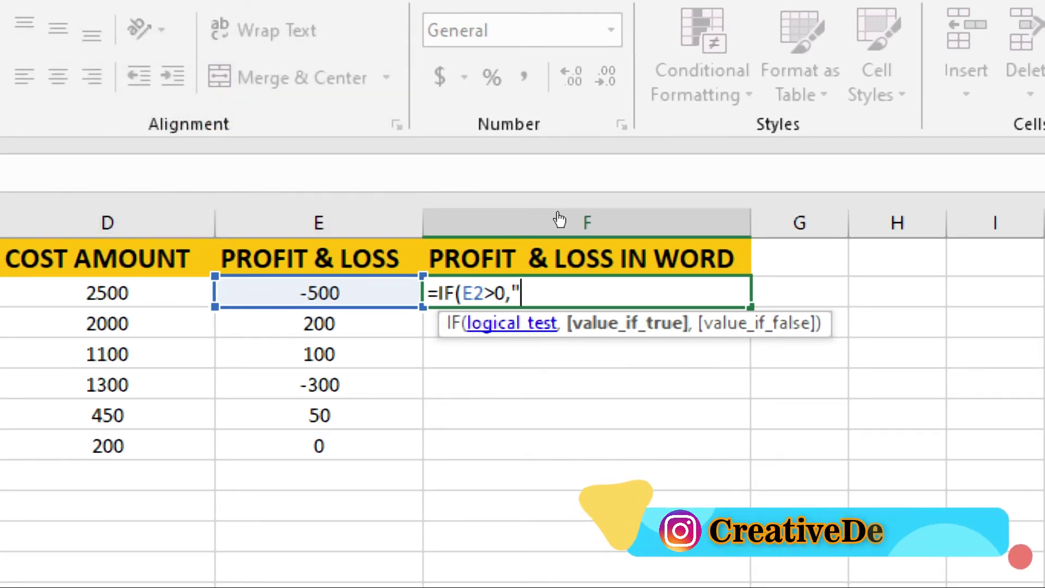
{"action": "type", "text": "PROFIT"}
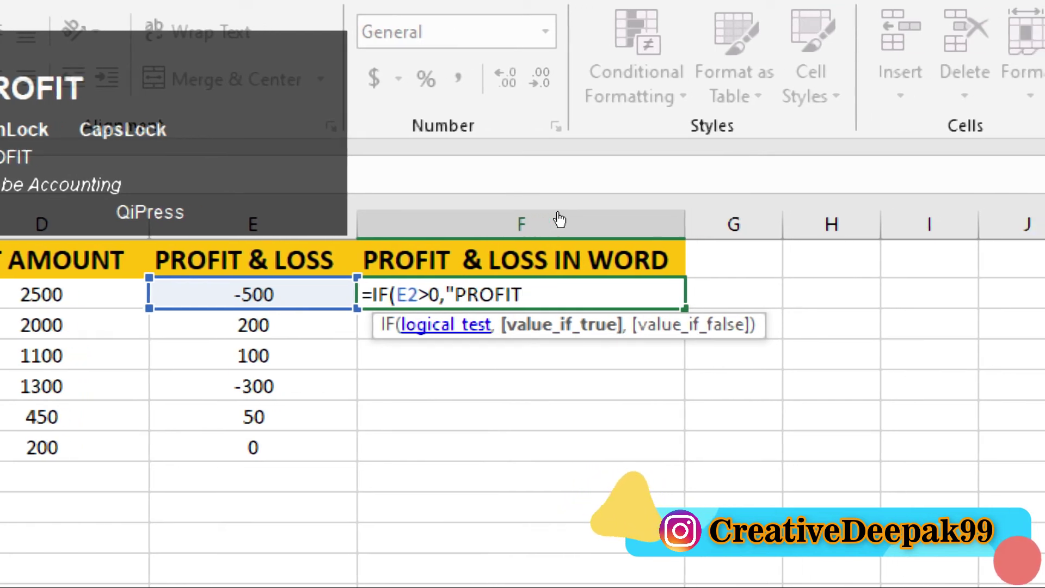
{"action": "type", "text": "\""}
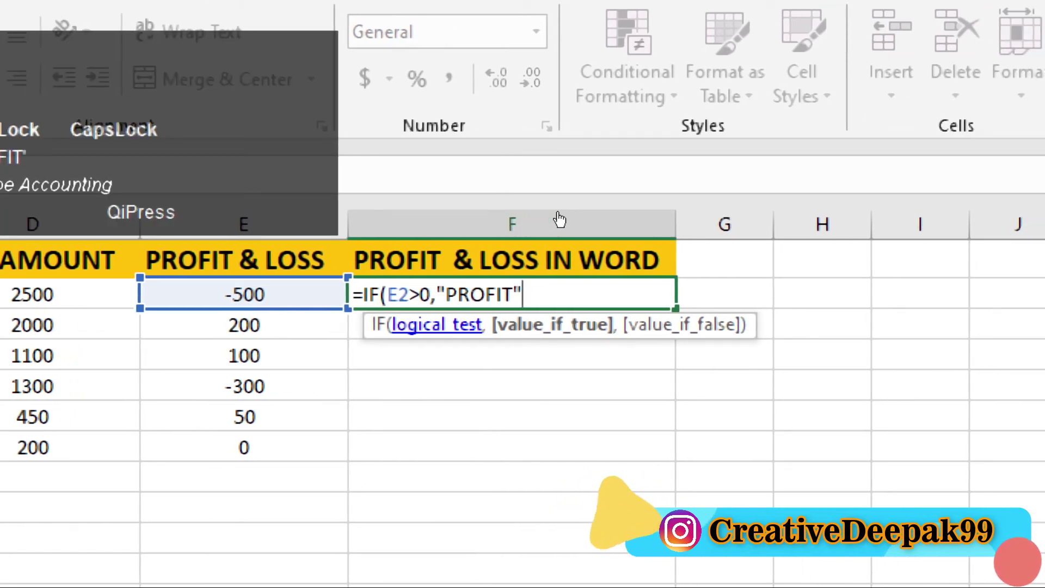
{"action": "type", "text": ","}
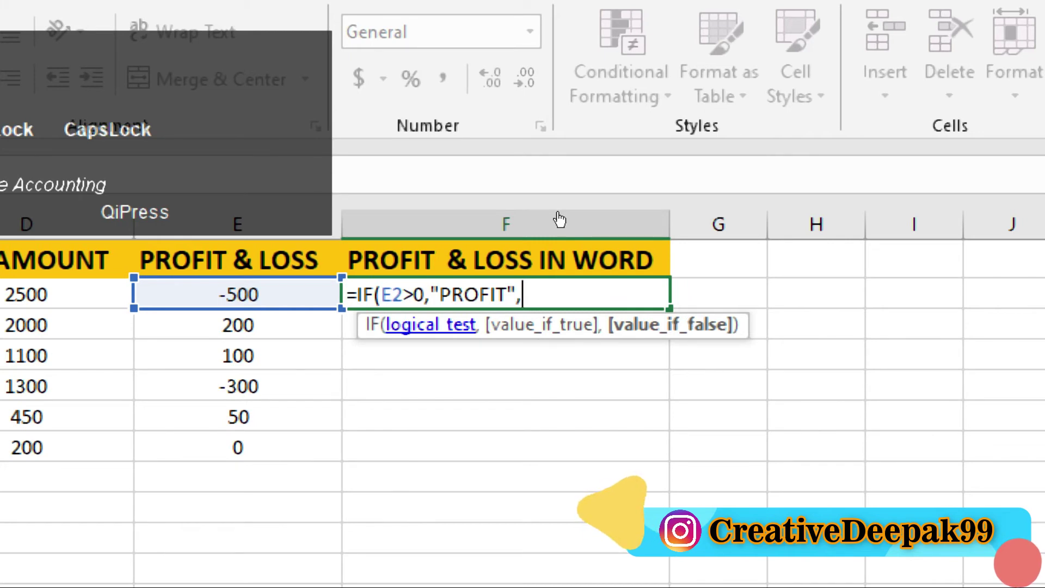
{"action": "type", "text": "\""}
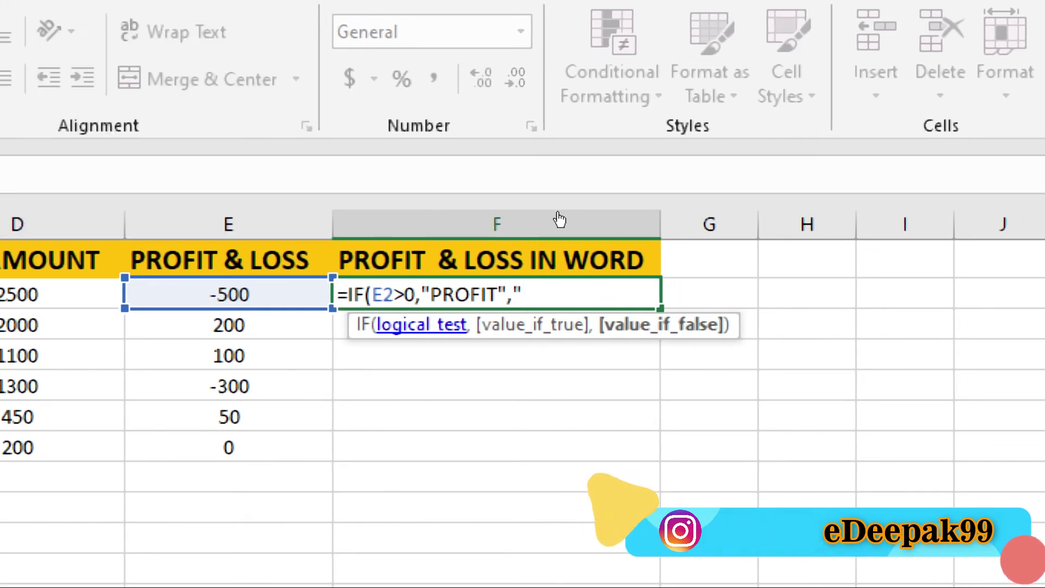
{"action": "key", "text": "Caps_Lock"}
{"action": "type", "text": "LOSS"}
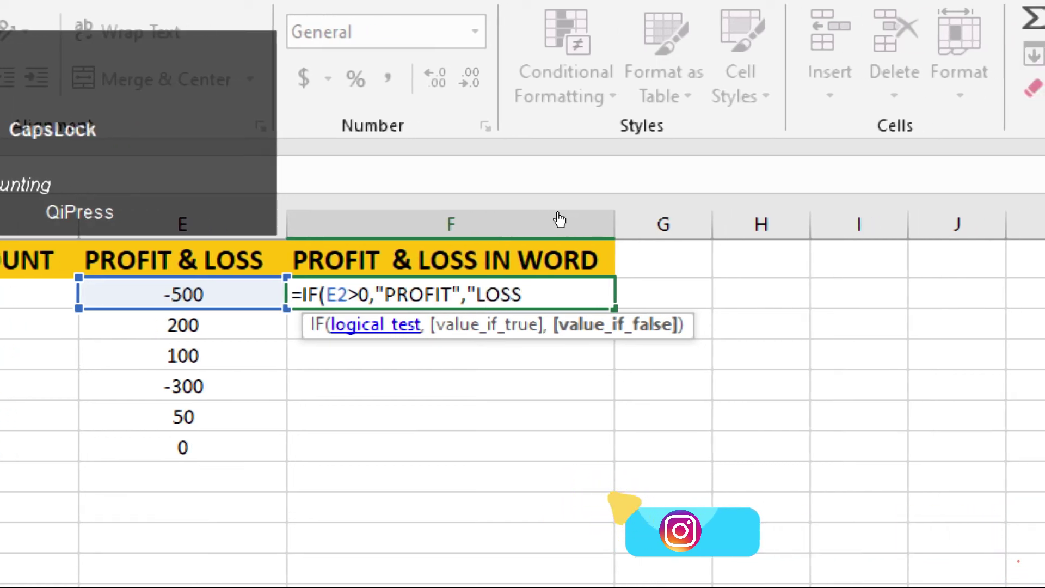
{"action": "type", "text": "\")"}
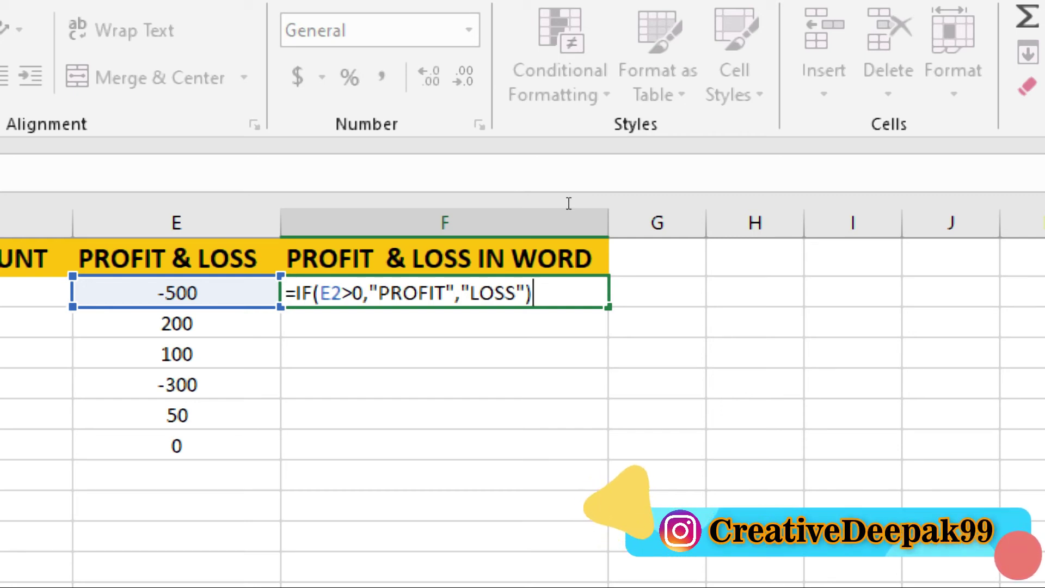
{"action": "key", "text": "Caps_Lock"}
{"action": "key", "text": "Return"}
Fill the IF formula from F2 down through F7 and look through the filled cells
{"action": "key", "text": "Up"}
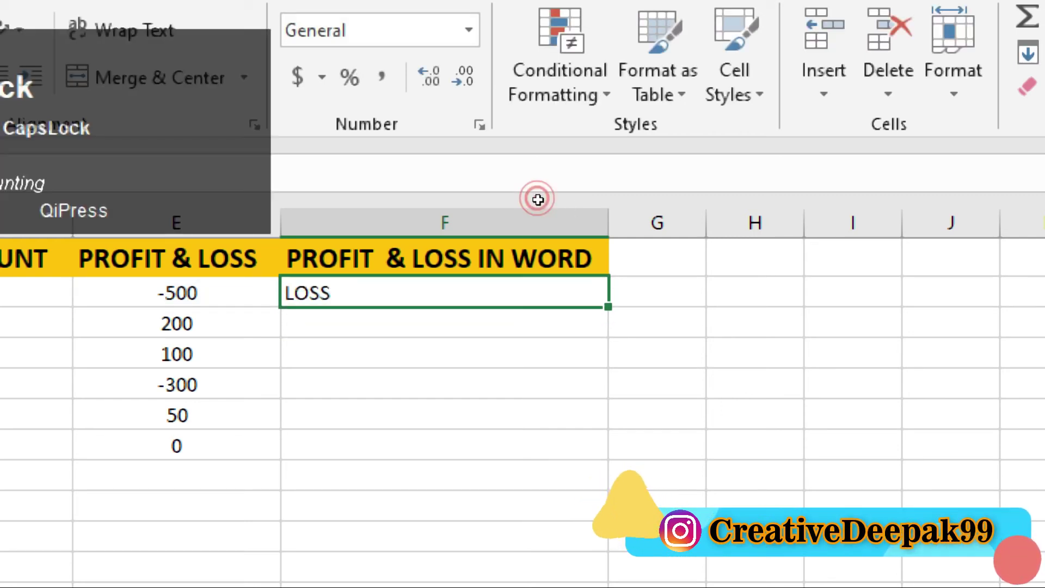
{"action": "key", "text": "shift+Down"}
{"action": "key", "text": "shift+Down"}
{"action": "key", "text": "shift+Down"}
{"action": "key", "text": "shift+Down"}
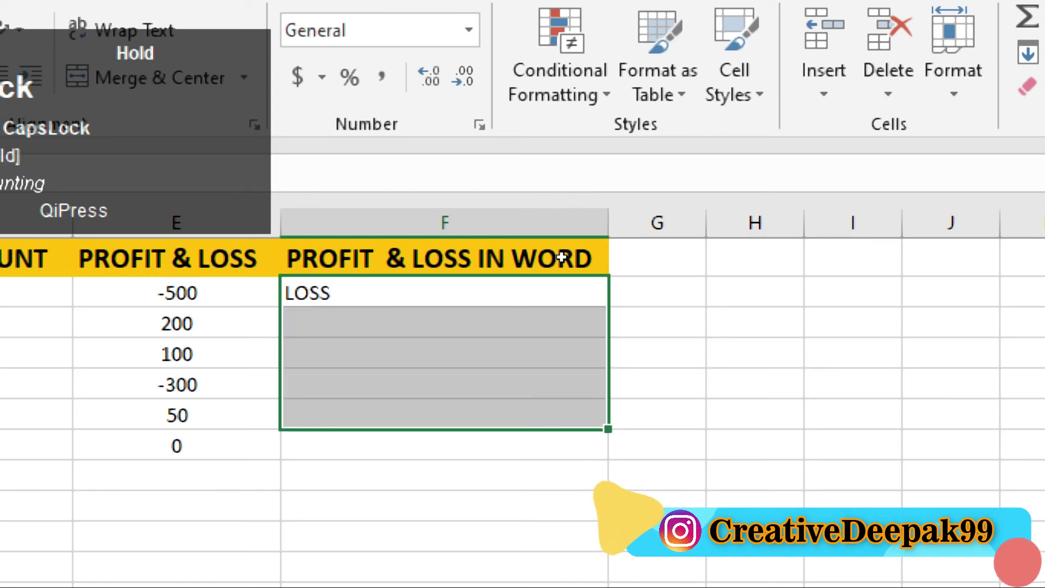
{"action": "key", "text": "shift+Down"}
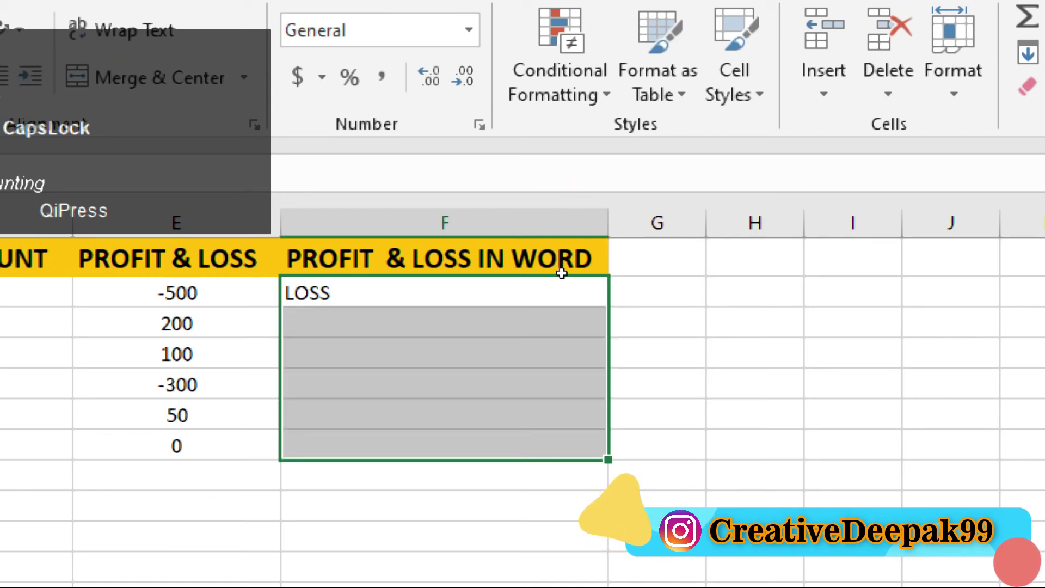
{"action": "key", "text": "ctrl+d"}
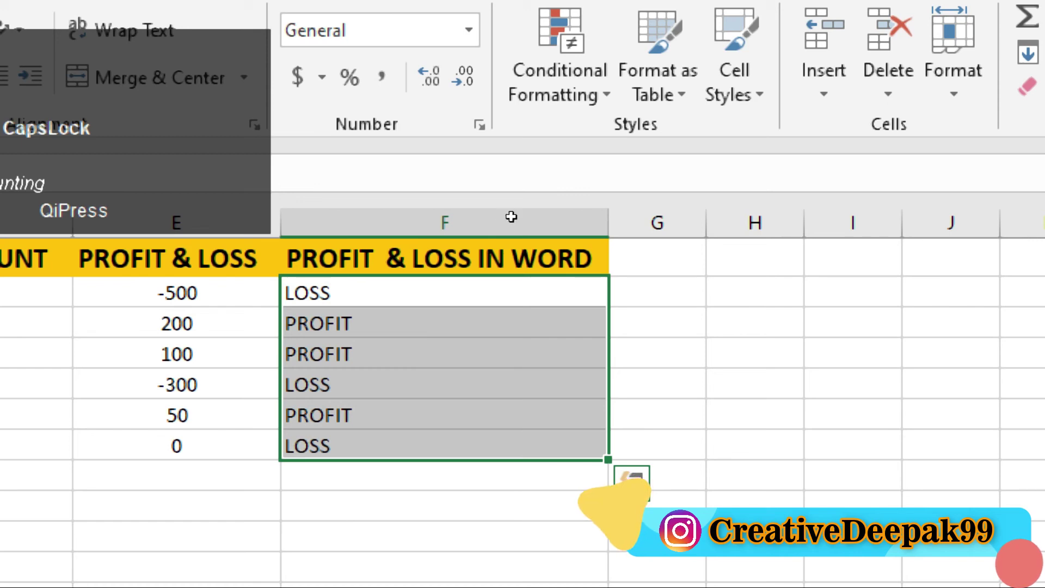
{"action": "key", "text": "Down"}
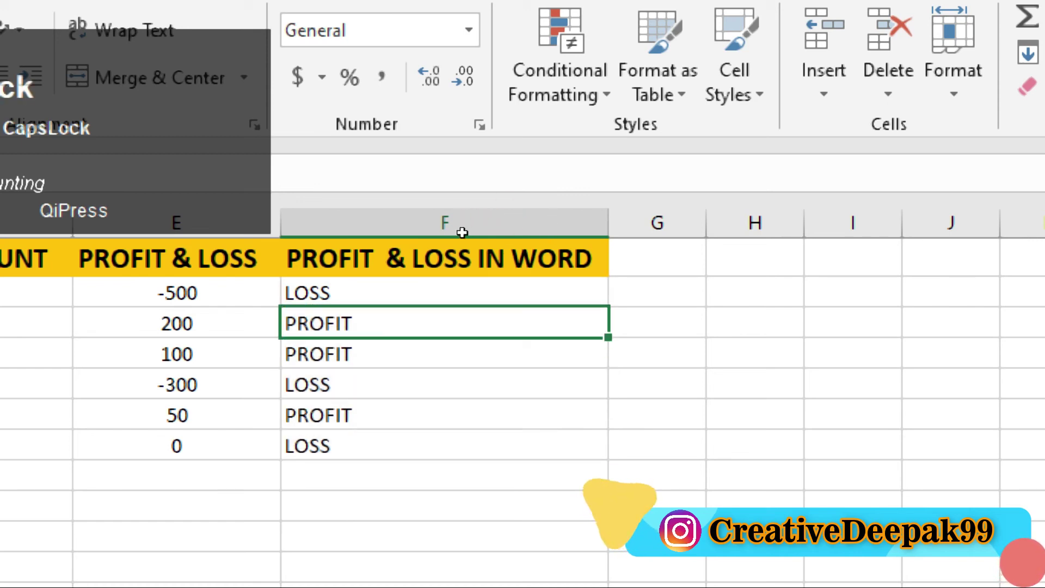
{"action": "key", "text": "Down"}
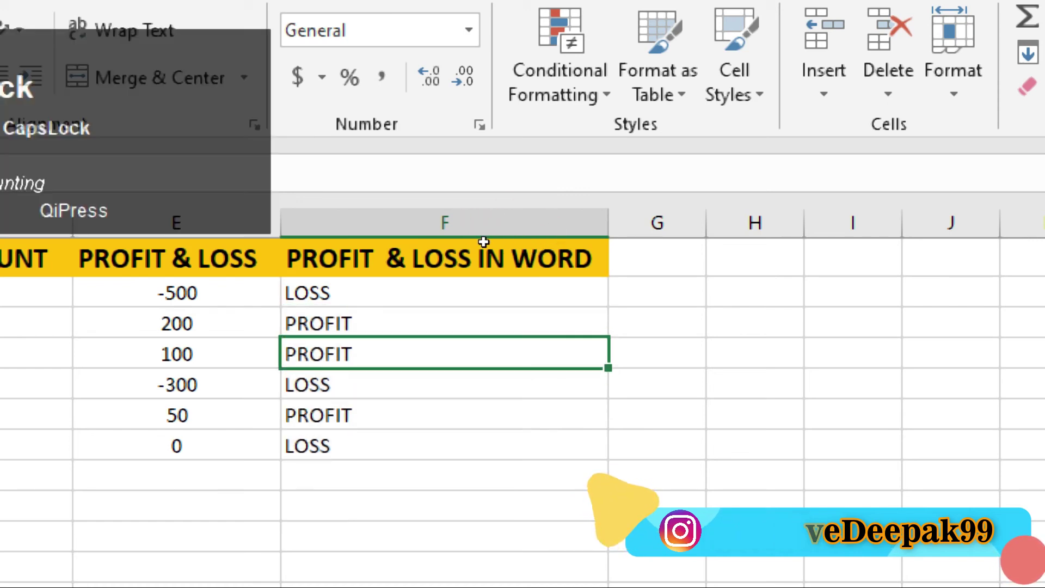
{"action": "key", "text": "Down"}
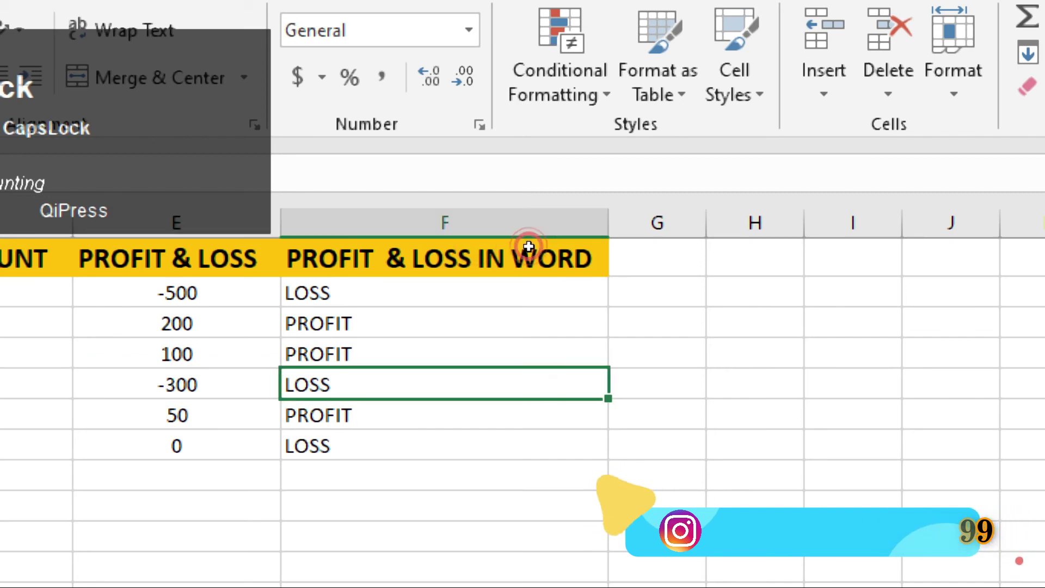
Check the labels in F5:F7 against the amounts in column E, and review the IF formulas in F2 and F5
{"action": "left_click", "coordinate": [476, 262]}
{"action": "left_click", "coordinate": [530, 261]}
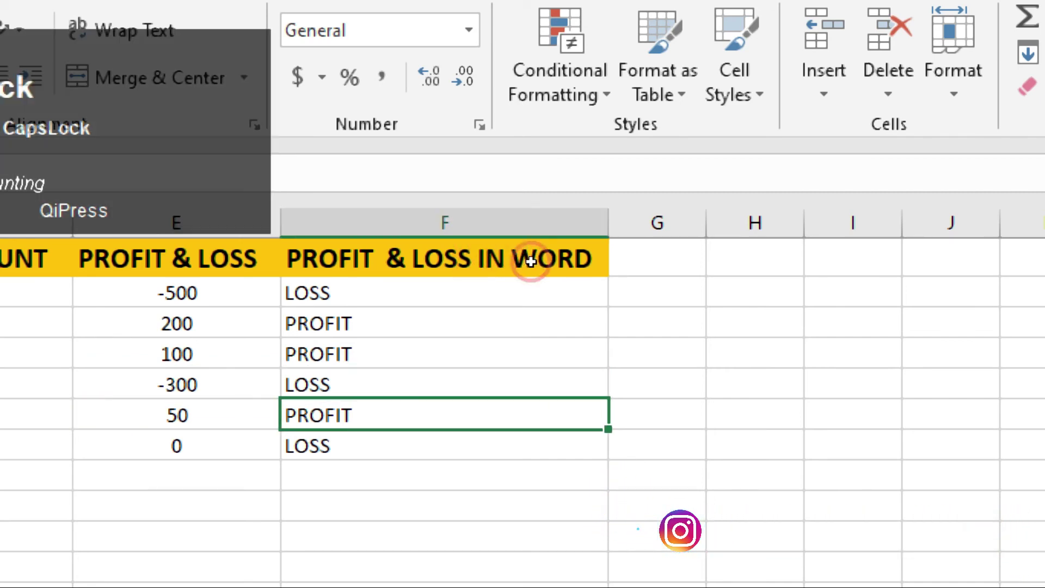
{"action": "left_click", "coordinate": [483, 276]}
{"action": "left_click", "coordinate": [535, 278]}
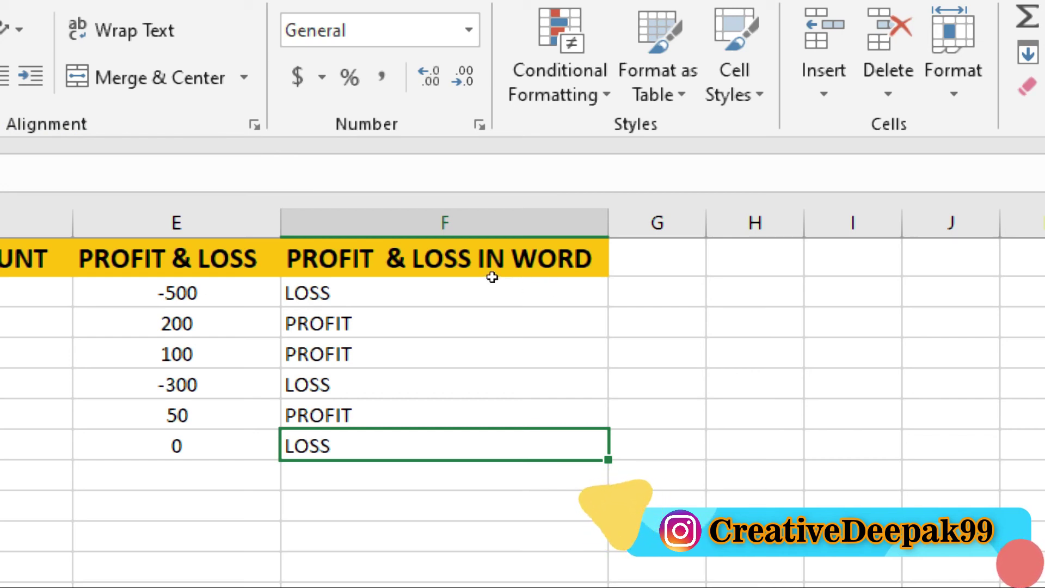
{"action": "key", "text": "Left"}
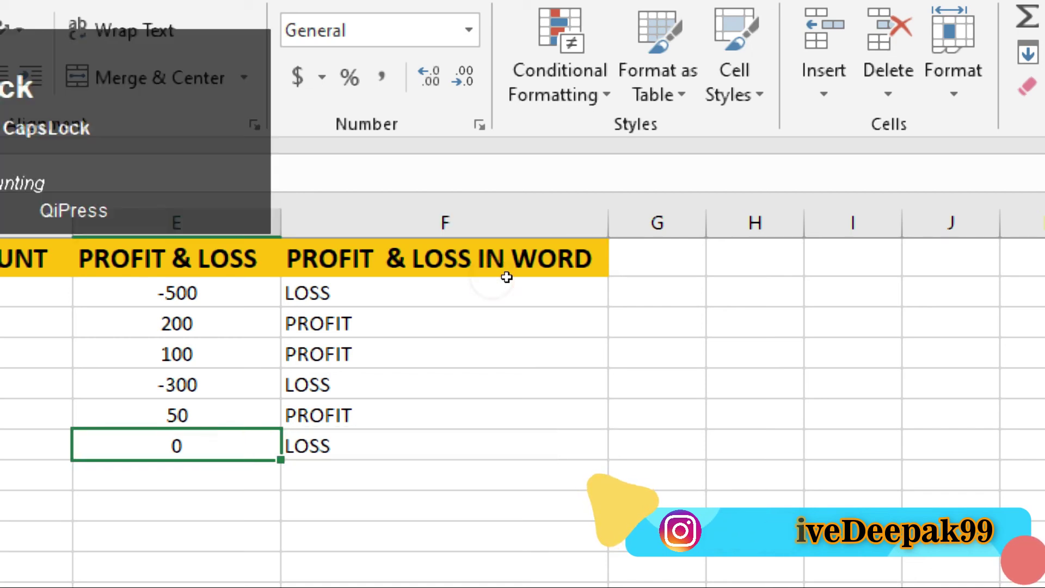
{"action": "key", "text": "Right"}
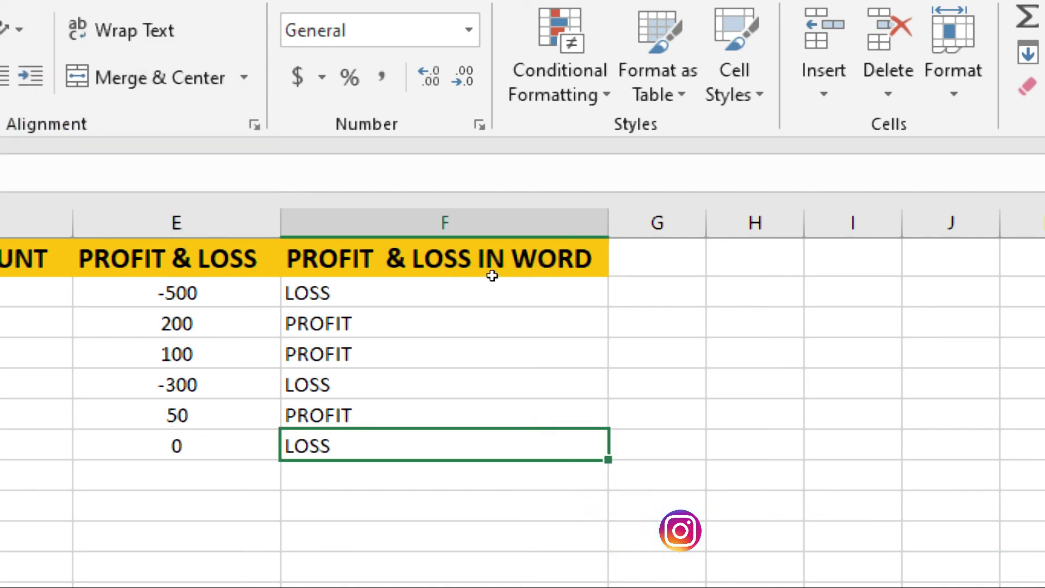
{"action": "key", "text": "Left"}
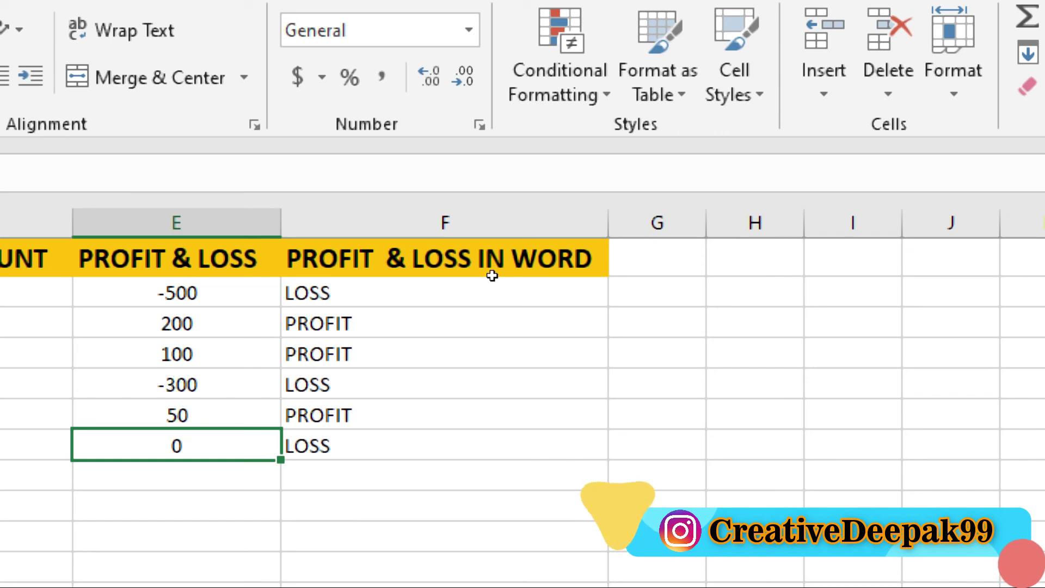
{"action": "left_click", "coordinate": [528, 201]}
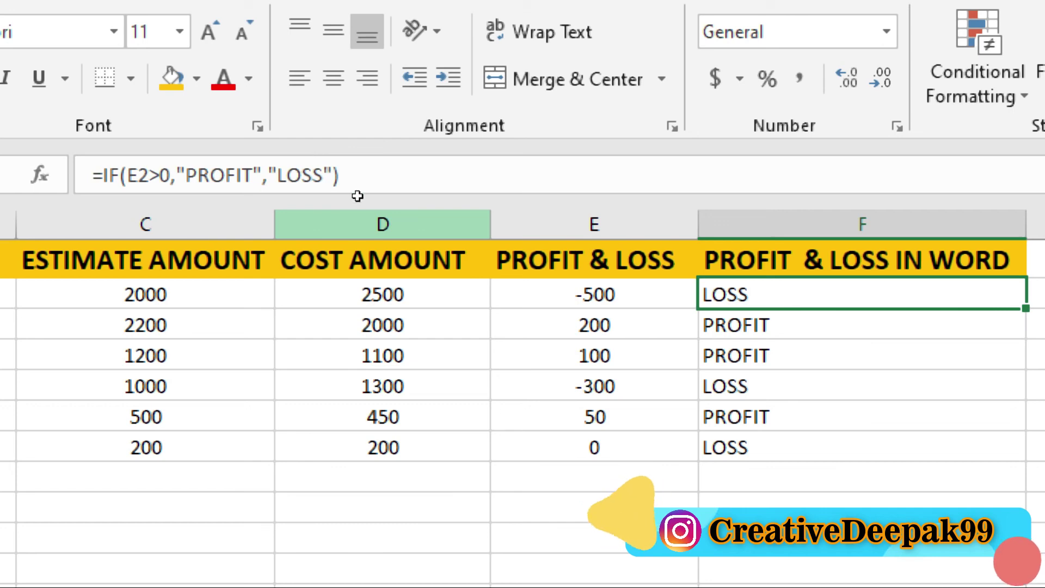
{"action": "left_click", "coordinate": [545, 249]}
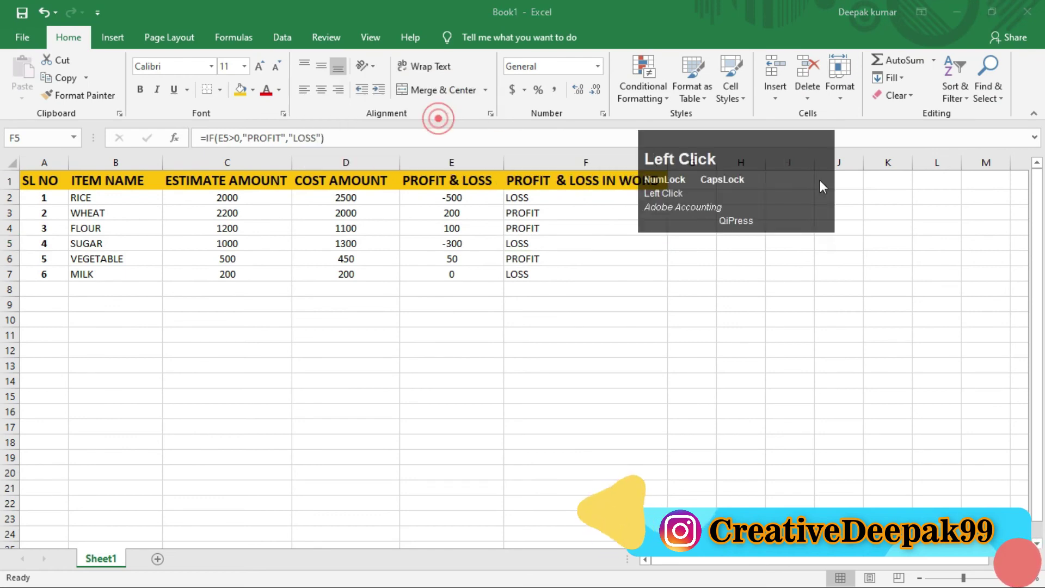
{"action": "left_click", "coordinate": [509, 360]}
{"action": "left_click", "coordinate": [346, 320]}
{"action": "left_click", "coordinate": [563, 334]}
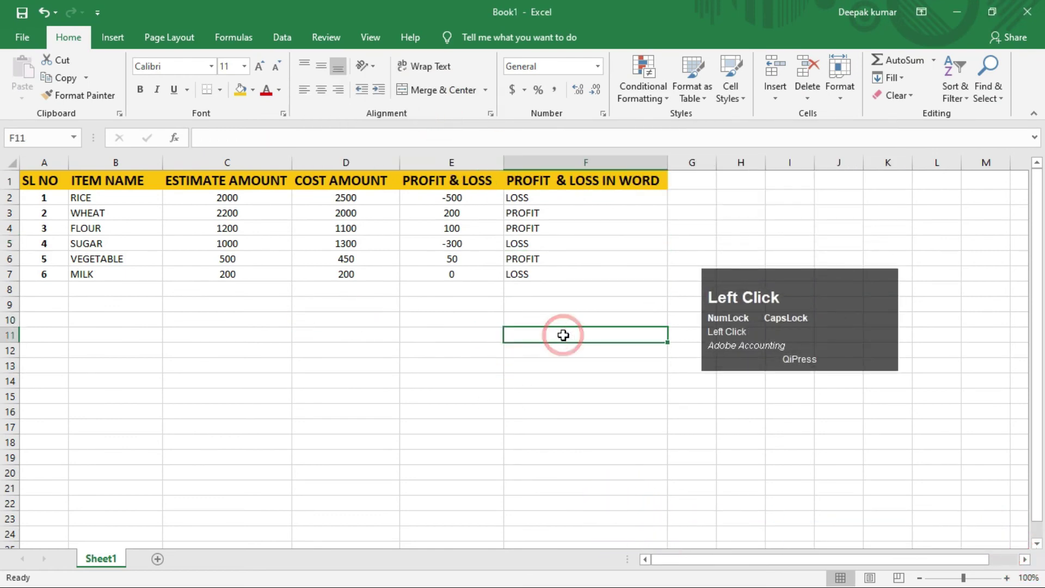